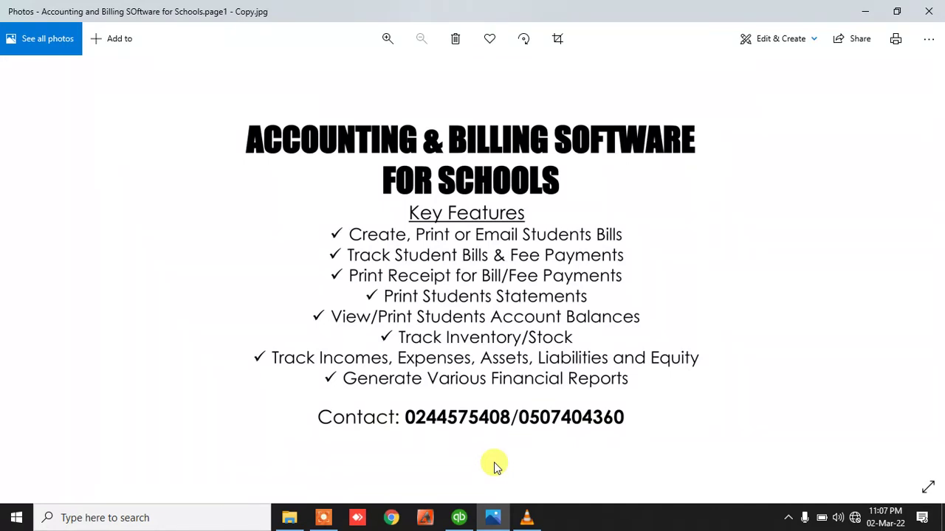
Leave the school billing flyer in Windows Photos and bring up the QuickBooks company login
{"action": "left_click", "coordinate": [459, 517]}
Keep the existing user name, enter the account password, and open the Westland International School file
{"action": "left_click_drag", "start_coordinate": [472, 204], "coordinate": [384, 201]}
{"action": "left_click", "coordinate": [444, 223]}
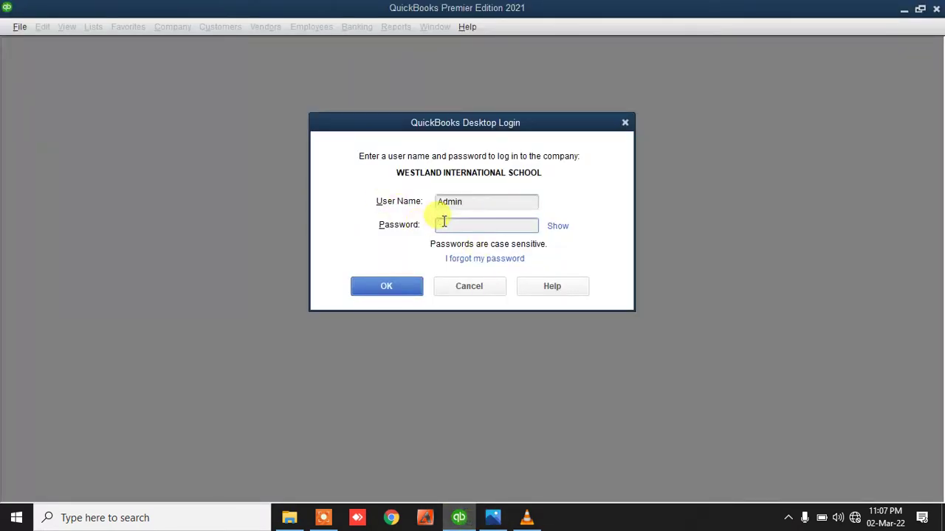
{"action": "type", "text": "12345"}
{"action": "left_click", "coordinate": [442, 221]}
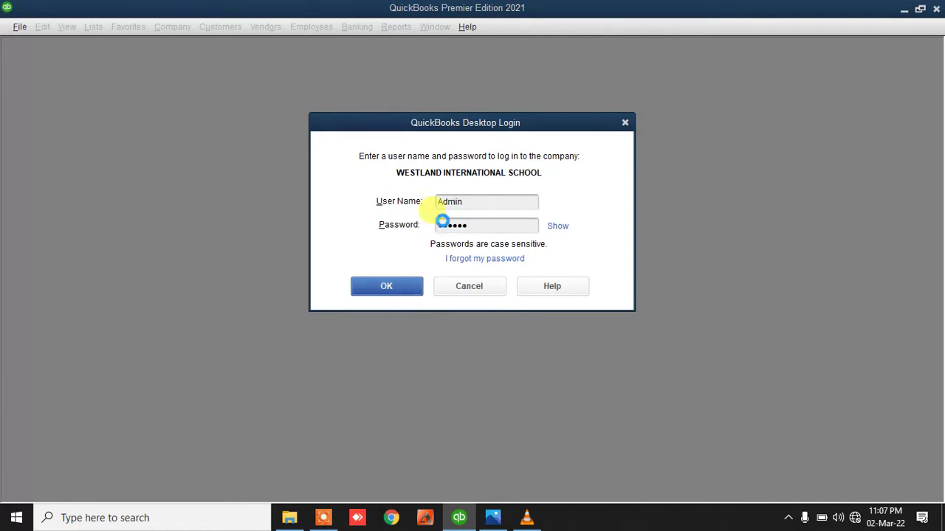
{"action": "key", "text": "Return"}
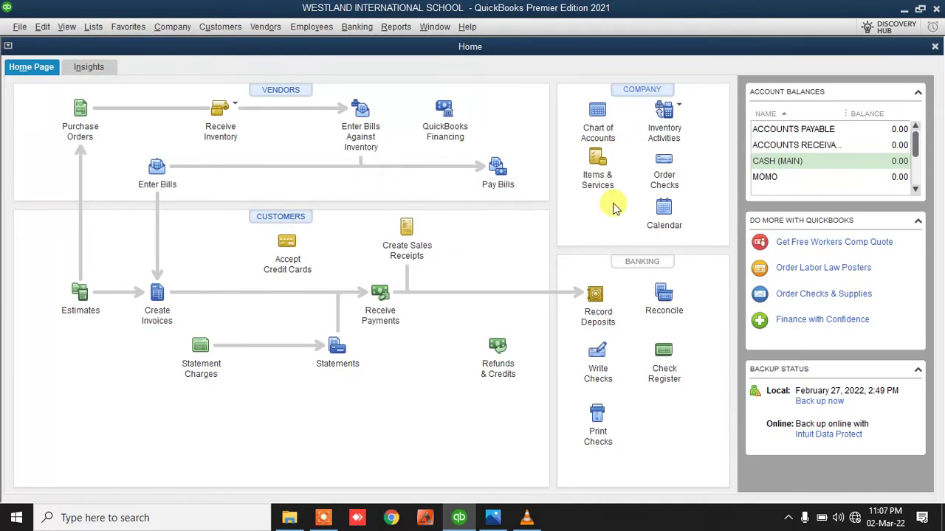
{"action": "left_click", "coordinate": [591, 127]}
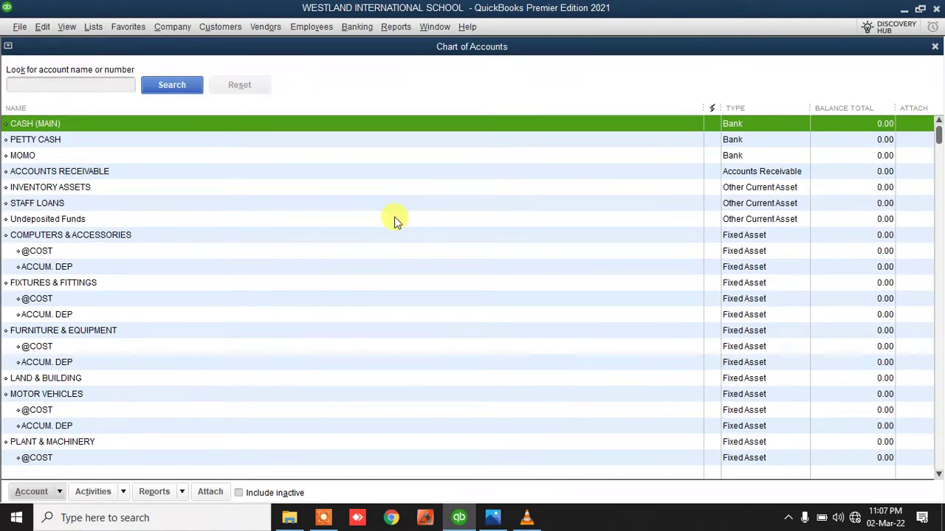
{"action": "scroll", "coordinate": [96, 282], "scroll_direction": "down", "scroll_amount": 10}
{"action": "scroll", "coordinate": [101, 283], "scroll_direction": "up", "scroll_amount": 10}
{"action": "left_click", "coordinate": [85, 259]}
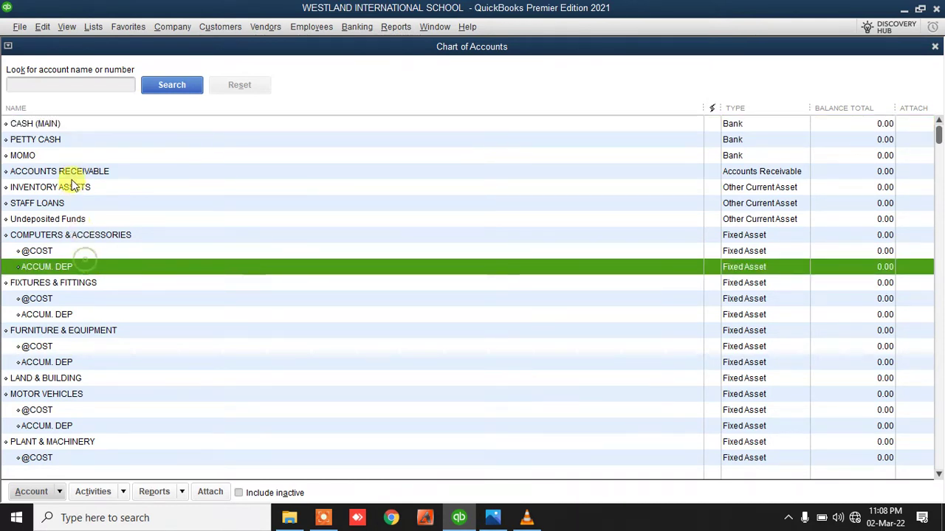
{"action": "left_click", "coordinate": [58, 123]}
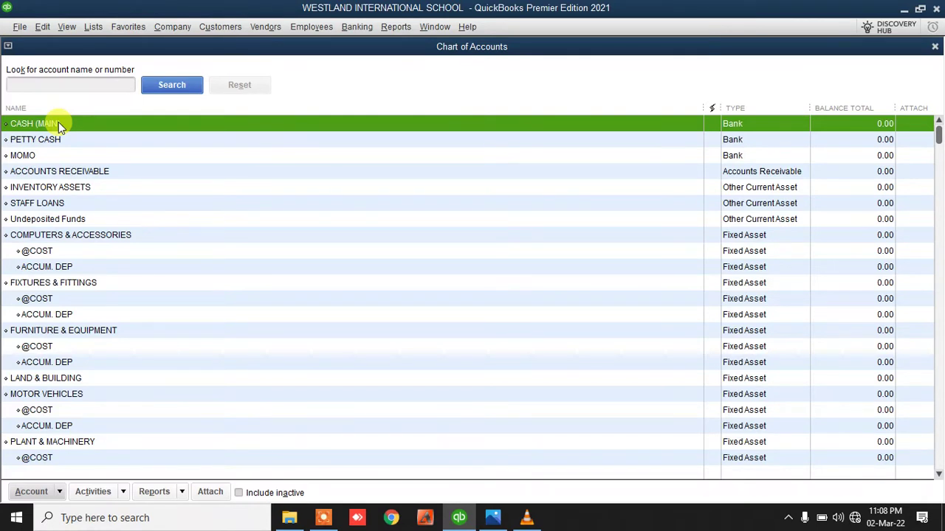
{"action": "key", "text": "Down"}
{"action": "key", "text": "Down"}
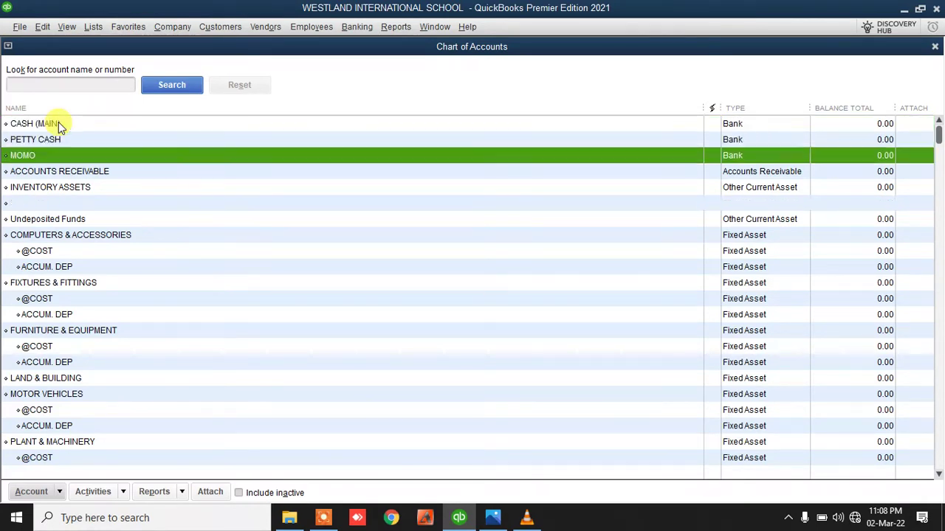
{"action": "key", "text": "Up"}
{"action": "key", "text": "Up"}
{"action": "key", "text": "Down"}
{"action": "key", "text": "Down"}
{"action": "key", "text": "Down"}
{"action": "key", "text": "Down"}
{"action": "key", "text": "Down"}
{"action": "key", "text": "Down"}
{"action": "key", "text": "Down"}
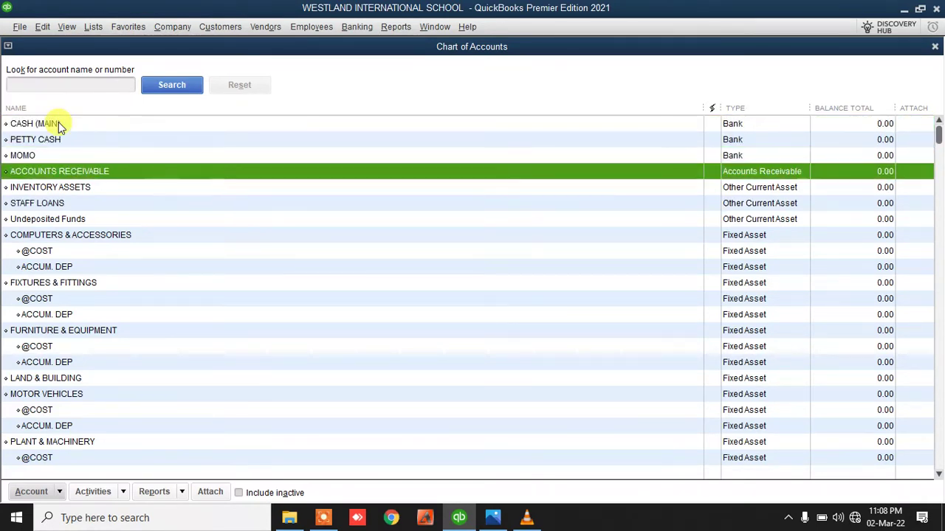
{"action": "key", "text": "Up"}
{"action": "key", "text": "Up"}
{"action": "key", "text": "Up"}
{"action": "key", "text": "Up"}
{"action": "key", "text": "Up"}
{"action": "key", "text": "Up"}
{"action": "key", "text": "Up"}
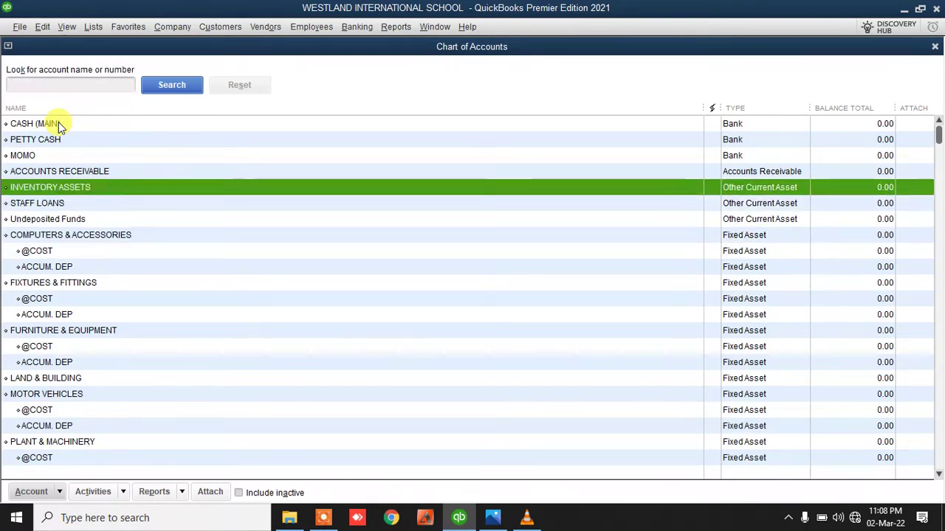
{"action": "key", "text": "Down"}
{"action": "key", "text": "Down"}
{"action": "key", "text": "Down"}
{"action": "key", "text": "Down"}
{"action": "key", "text": "Down"}
{"action": "key", "text": "Down"}
{"action": "key", "text": "Down"}
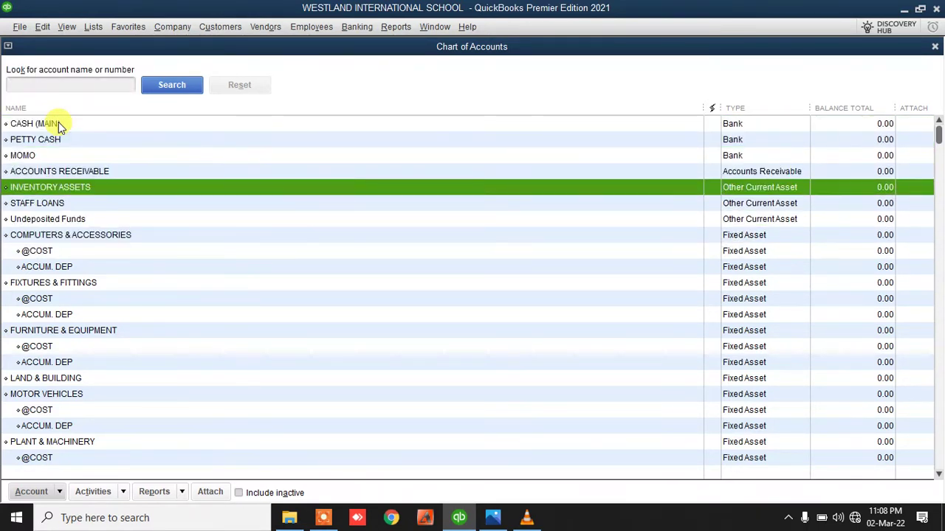
{"action": "key", "text": "Down"}
{"action": "key", "text": "Down"}
{"action": "key", "text": "Down"}
{"action": "key", "text": "Down"}
{"action": "key", "text": "Down"}
{"action": "key", "text": "Down"}
{"action": "key", "text": "Down"}
{"action": "key", "text": "Down"}
{"action": "key", "text": "Down"}
{"action": "key", "text": "Down"}
{"action": "key", "text": "Down"}
{"action": "key", "text": "Down"}
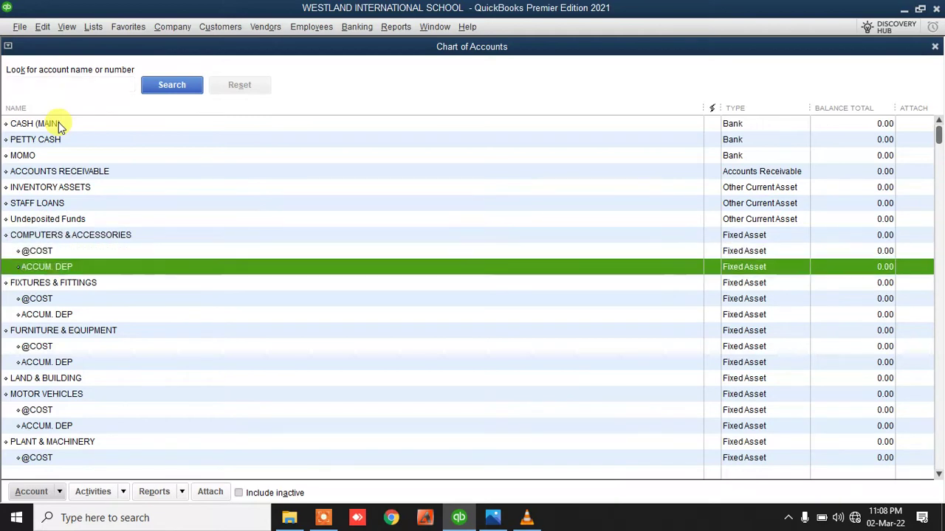
{"action": "key", "text": "Down"}
{"action": "key", "text": "Down"}
{"action": "key", "text": "Down"}
{"action": "key", "text": "Down"}
{"action": "key", "text": "Down"}
{"action": "key", "text": "Down"}
{"action": "key", "text": "Down"}
{"action": "key", "text": "Down"}
{"action": "key", "text": "Down"}
{"action": "key", "text": "Down"}
{"action": "key", "text": "Down"}
{"action": "key", "text": "Down"}
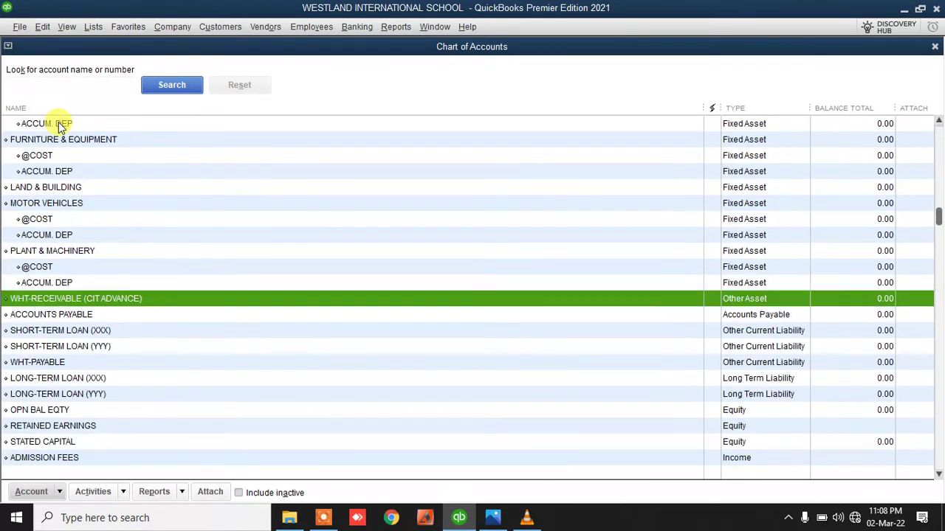
{"action": "key", "text": "Down"}
{"action": "key", "text": "Down"}
{"action": "key", "text": "Down"}
{"action": "key", "text": "Down"}
{"action": "key", "text": "Down"}
{"action": "key", "text": "Down"}
{"action": "key", "text": "Down"}
{"action": "key", "text": "Down"}
{"action": "key", "text": "Down"}
{"action": "key", "text": "Down"}
{"action": "key", "text": "Down"}
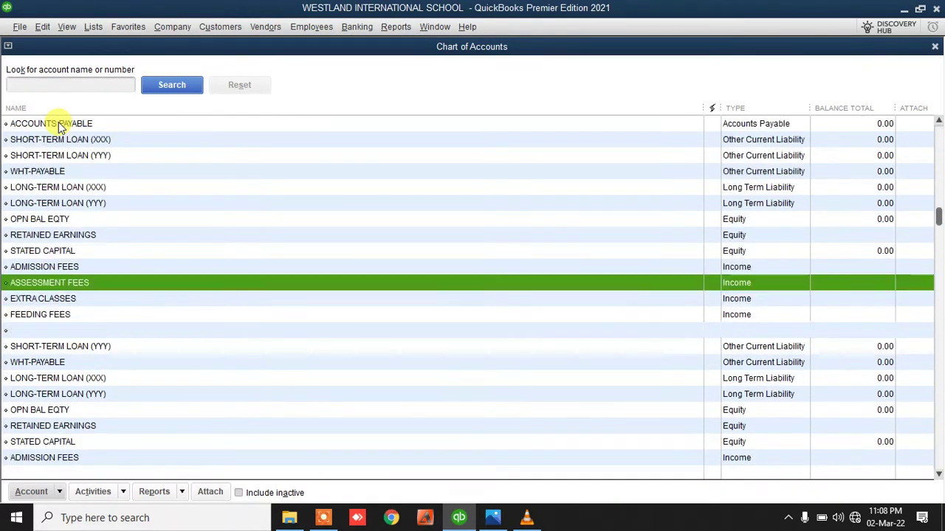
{"action": "key", "text": "Down"}
{"action": "key", "text": "Down"}
{"action": "key", "text": "Down"}
{"action": "key", "text": "Down"}
{"action": "key", "text": "Down"}
{"action": "key", "text": "Down"}
{"action": "key", "text": "Down"}
{"action": "key", "text": "Down"}
{"action": "key", "text": "Down"}
{"action": "key", "text": "Down"}
{"action": "key", "text": "Down"}
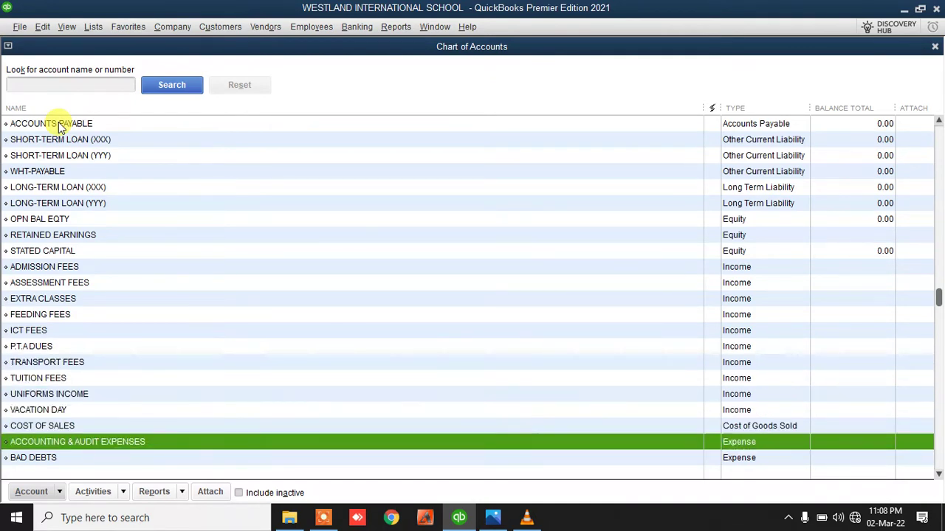
{"action": "key", "text": "Down"}
{"action": "key", "text": "Down"}
{"action": "key", "text": "Down"}
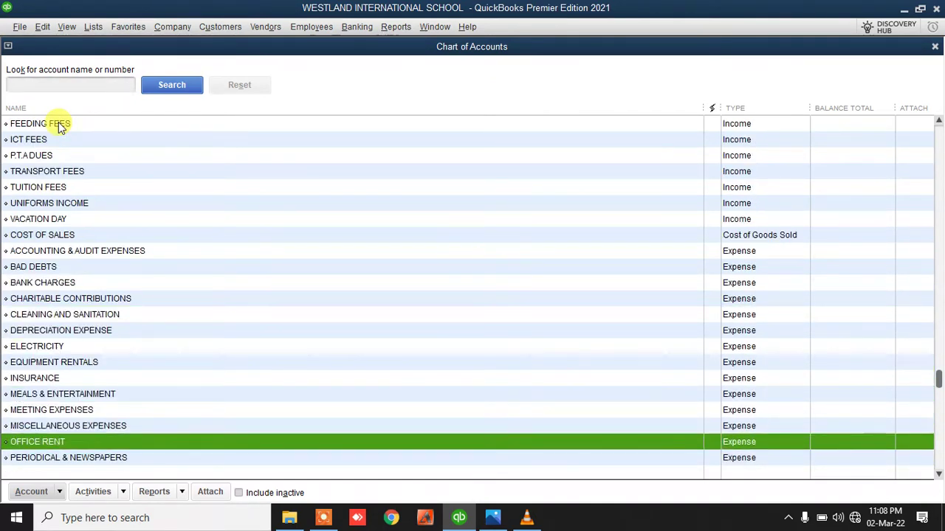
{"action": "key", "text": "Down"}
{"action": "key", "text": "Up"}
{"action": "key", "text": "Down"}
{"action": "key", "text": "Down"}
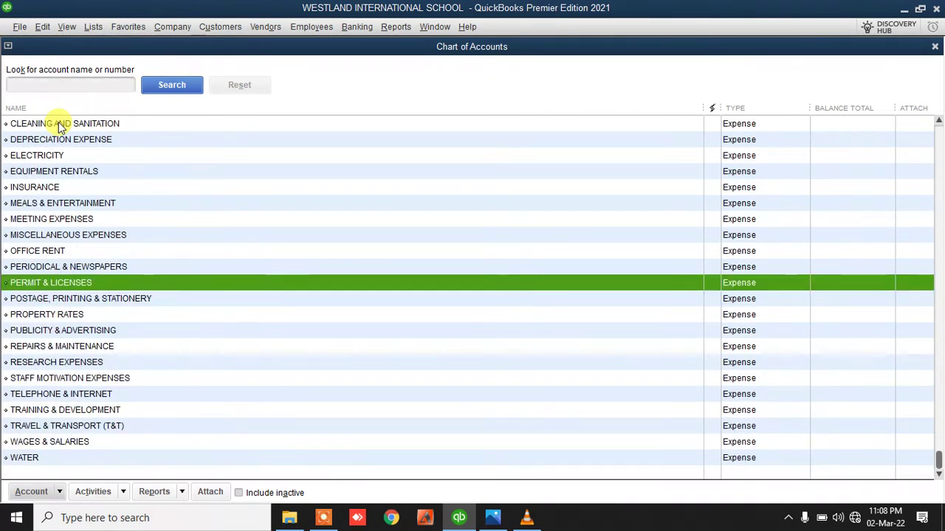
{"action": "key", "text": "Down"}
{"action": "key", "text": "Down"}
{"action": "key", "text": "Down"}
{"action": "key", "text": "Down"}
{"action": "key", "text": "Down"}
{"action": "key", "text": "Down"}
{"action": "key", "text": "Down"}
{"action": "key", "text": "Down"}
{"action": "key", "text": "Down"}
{"action": "key", "text": "Down"}
{"action": "key", "text": "Down"}
{"action": "key", "text": "Up"}
{"action": "key", "text": "Up"}
{"action": "key", "text": "Up"}
{"action": "key", "text": "Up"}
{"action": "key", "text": "Up"}
{"action": "key", "text": "Up"}
{"action": "key", "text": "Up"}
{"action": "key", "text": "Up"}
{"action": "key", "text": "Up"}
{"action": "key", "text": "Up"}
{"action": "key", "text": "Up"}
{"action": "key", "text": "Up"}
{"action": "key", "text": "Up"}
{"action": "key", "text": "Up"}
{"action": "key", "text": "Up"}
{"action": "key", "text": "Up"}
{"action": "key", "text": "Up"}
{"action": "key", "text": "Up"}
{"action": "key", "text": "Up"}
{"action": "key", "text": "Up"}
{"action": "key", "text": "Up"}
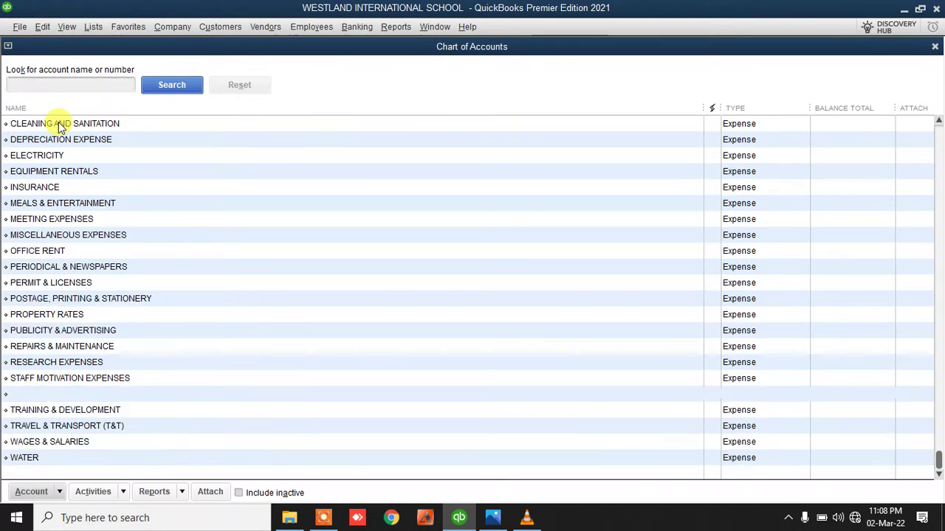
{"action": "key", "text": "Up"}
{"action": "key", "text": "Up"}
{"action": "key", "text": "Up"}
{"action": "key", "text": "Up"}
{"action": "key", "text": "Up"}
{"action": "key", "text": "Up"}
{"action": "key", "text": "Up"}
{"action": "key", "text": "Up"}
{"action": "key", "text": "Up"}
{"action": "key", "text": "Up"}
{"action": "key", "text": "Up"}
{"action": "key", "text": "Up"}
{"action": "key", "text": "Up"}
{"action": "key", "text": "Up"}
{"action": "key", "text": "Up"}
{"action": "key", "text": "Up"}
{"action": "key", "text": "Up"}
{"action": "key", "text": "Up"}
{"action": "key", "text": "Up"}
{"action": "key", "text": "Up"}
{"action": "key", "text": "Up"}
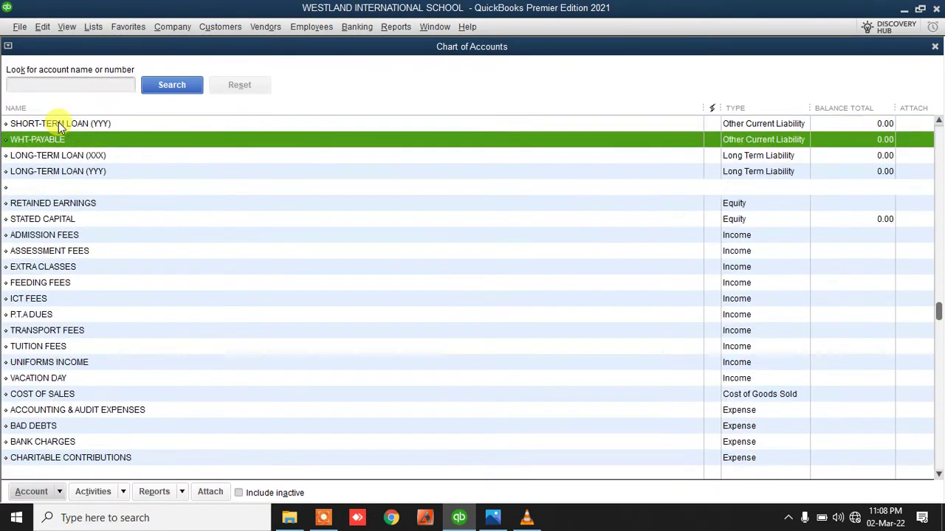
{"action": "key", "text": "Up"}
{"action": "key", "text": "Up"}
{"action": "key", "text": "Up"}
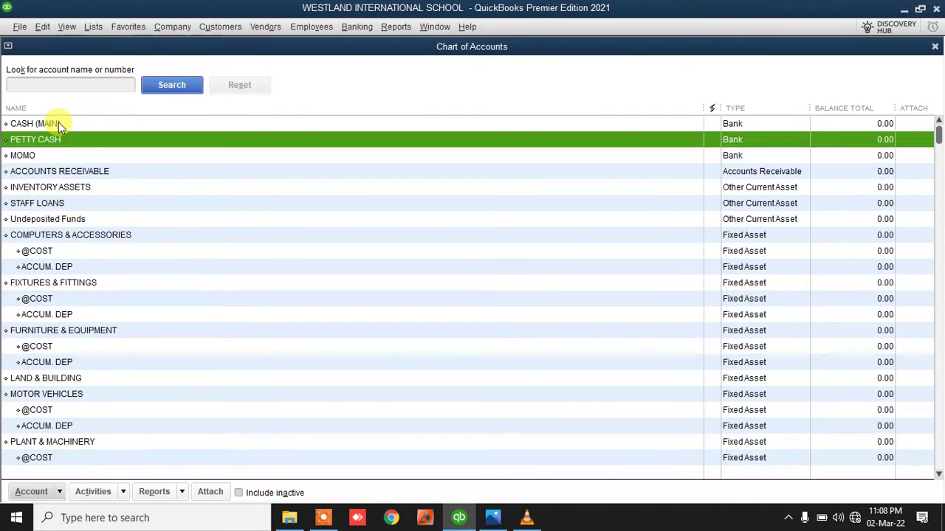
{"action": "key", "text": "Down"}
{"action": "key", "text": "Down"}
{"action": "key", "text": "Down"}
{"action": "key", "text": "Down"}
{"action": "key", "text": "Down"}
{"action": "key", "text": "Down"}
{"action": "key", "text": "Down"}
{"action": "key", "text": "Down"}
{"action": "key", "text": "Down"}
{"action": "key", "text": "Down"}
{"action": "key", "text": "Down"}
{"action": "key", "text": "Down"}
{"action": "key", "text": "Down"}
{"action": "key", "text": "Down"}
{"action": "key", "text": "Down"}
{"action": "key", "text": "Down"}
{"action": "key", "text": "Down"}
{"action": "key", "text": "Down"}
{"action": "key", "text": "Down"}
{"action": "key", "text": "Down"}
{"action": "key", "text": "Down"}
{"action": "key", "text": "Down"}
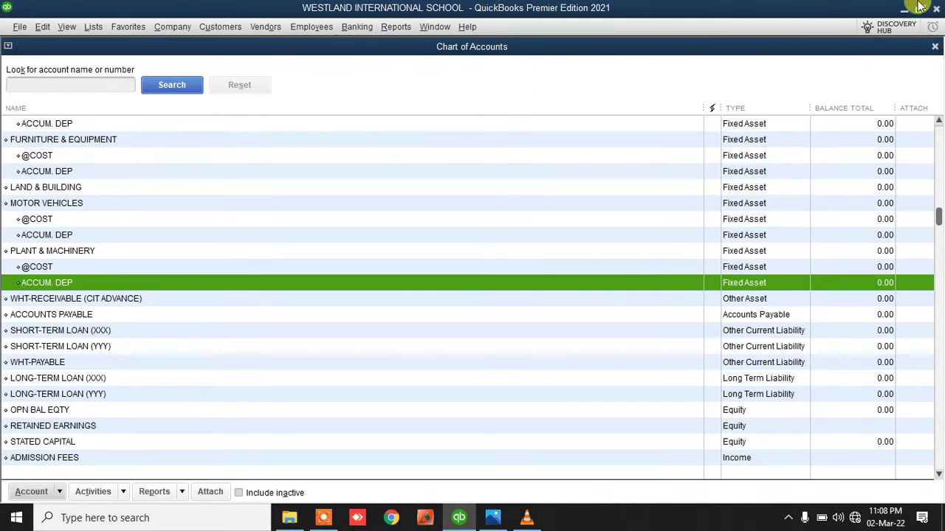
{"action": "left_click", "coordinate": [934, 45]}
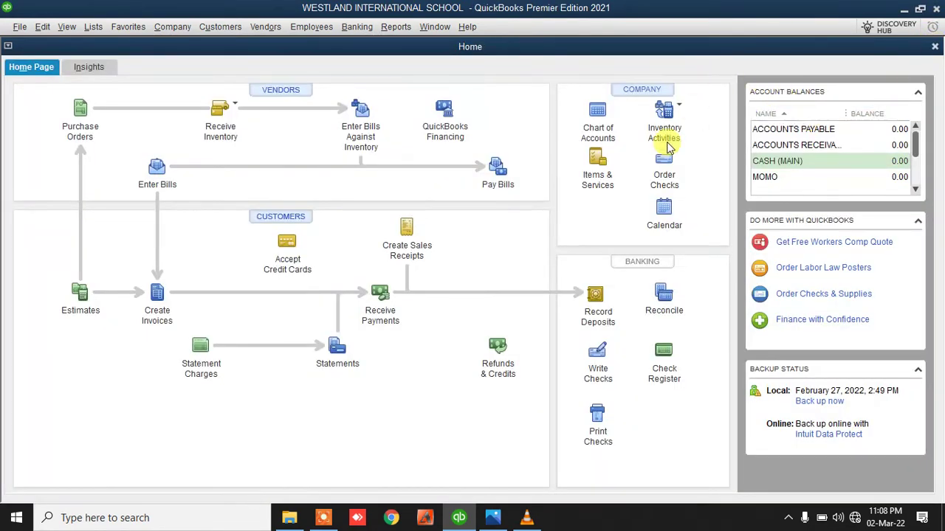
Open the Item List and step through ADMISSION FEES, ASSESSMENT FEES, EXTRA CLASSES, ICT and P.T.A DUES
{"action": "left_click", "coordinate": [597, 159]}
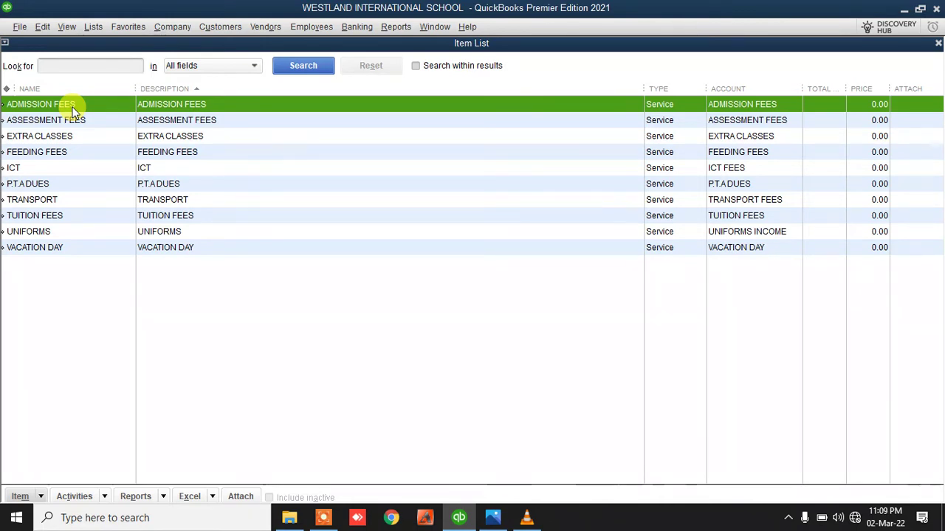
{"action": "key", "text": "f"}
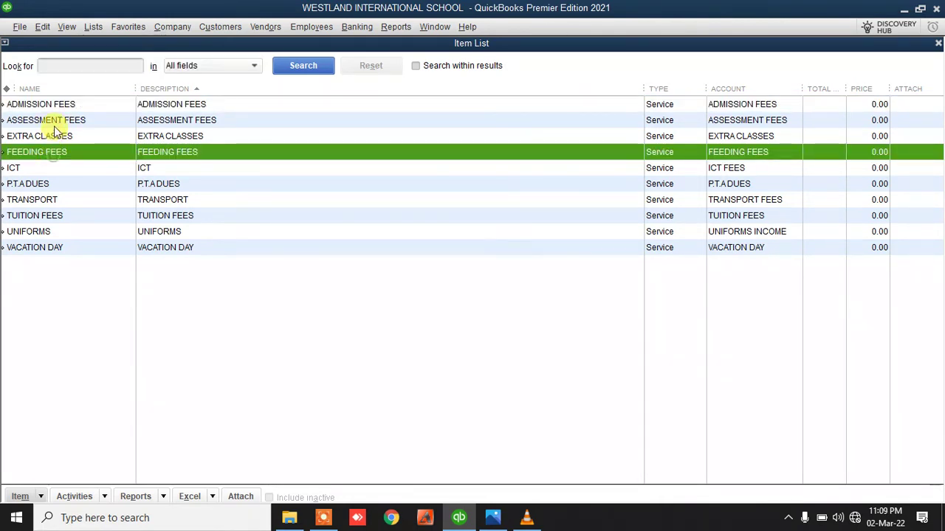
{"action": "left_click", "coordinate": [55, 106]}
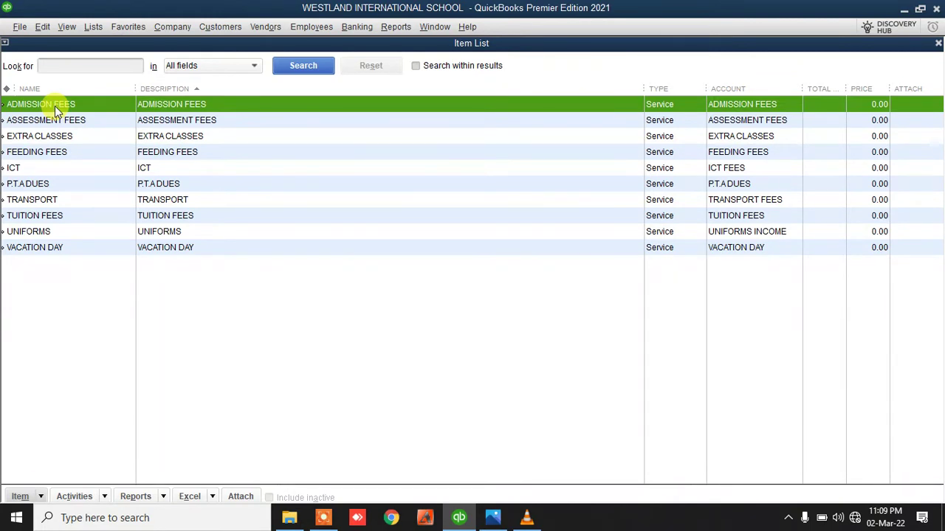
{"action": "key", "text": "Down"}
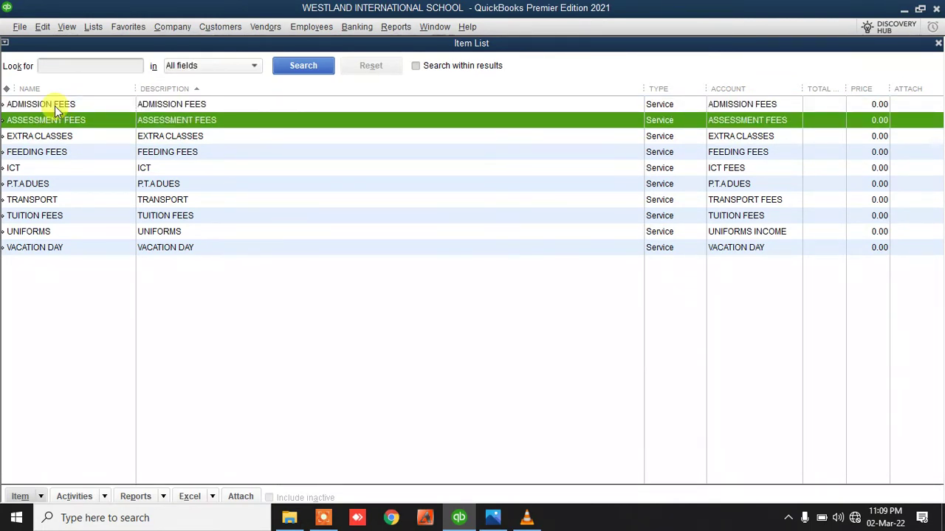
{"action": "key", "text": "Down"}
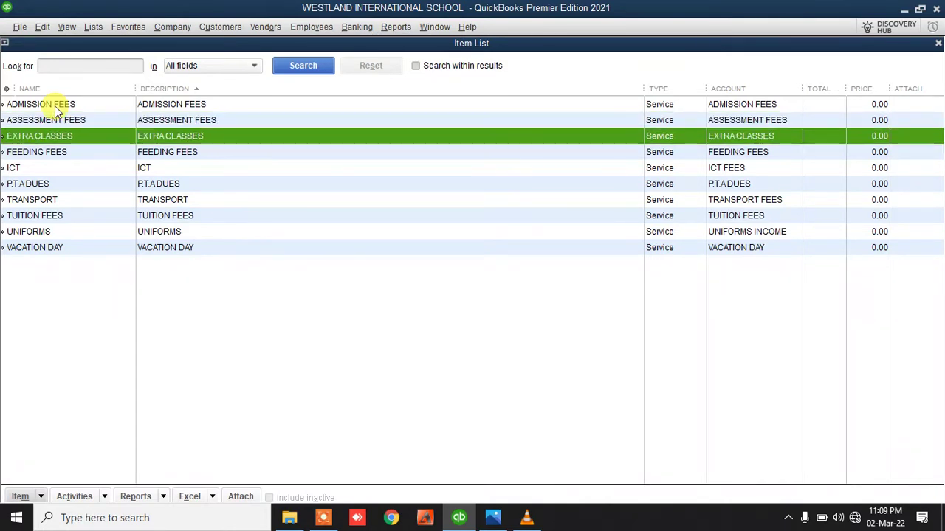
{"action": "key", "text": "Down"}
{"action": "key", "text": "Down"}
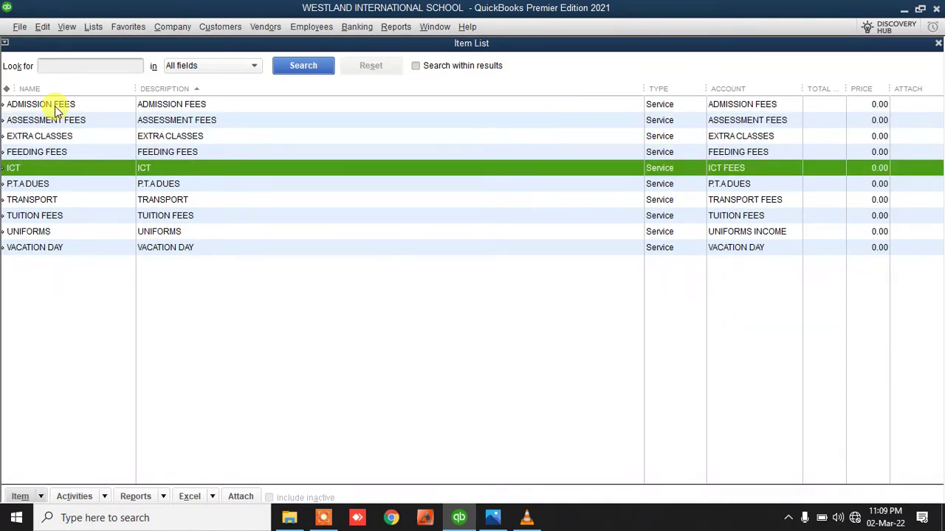
{"action": "key", "text": "Down"}
{"action": "key", "text": "Down"}
{"action": "key", "text": "Down"}
{"action": "key", "text": "Down"}
{"action": "key", "text": "Down"}
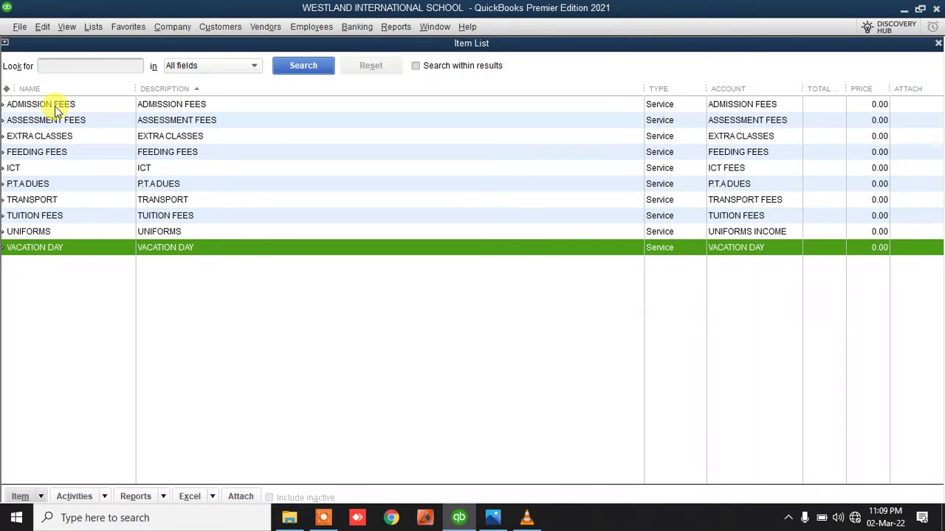
Check the UNIFORMS, TRANSPORT and FEEDING FEES items, then close the Item List
{"action": "left_click", "coordinate": [55, 231]}
{"action": "left_click", "coordinate": [46, 200]}
{"action": "left_click", "coordinate": [37, 151]}
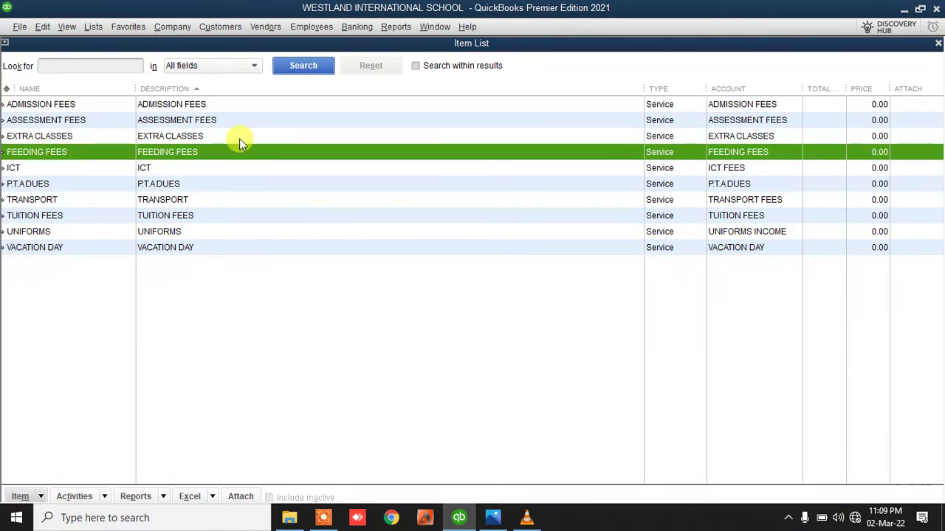
{"action": "left_click", "coordinate": [90, 317]}
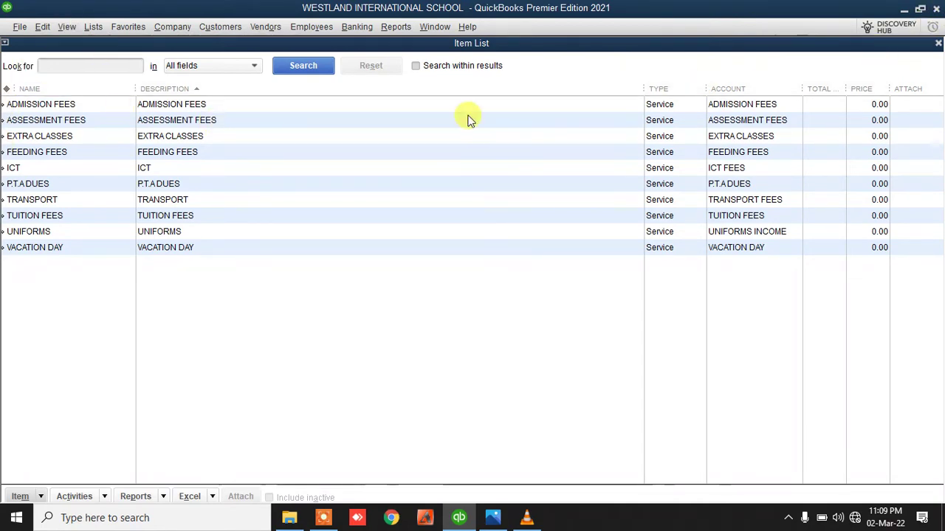
{"action": "left_click", "coordinate": [937, 43]}
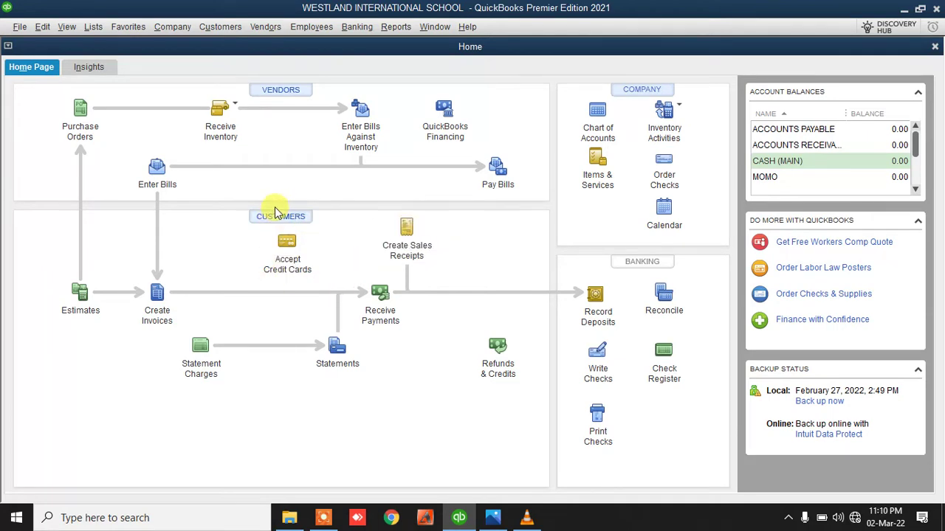
{"action": "left_click", "coordinate": [281, 219]}
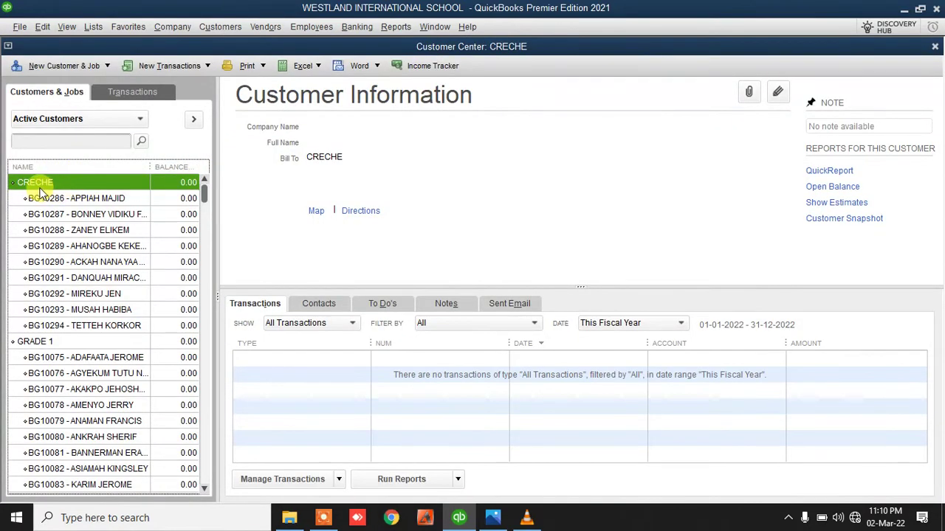
{"action": "left_click_drag", "start_coordinate": [53, 193], "coordinate": [81, 369]}
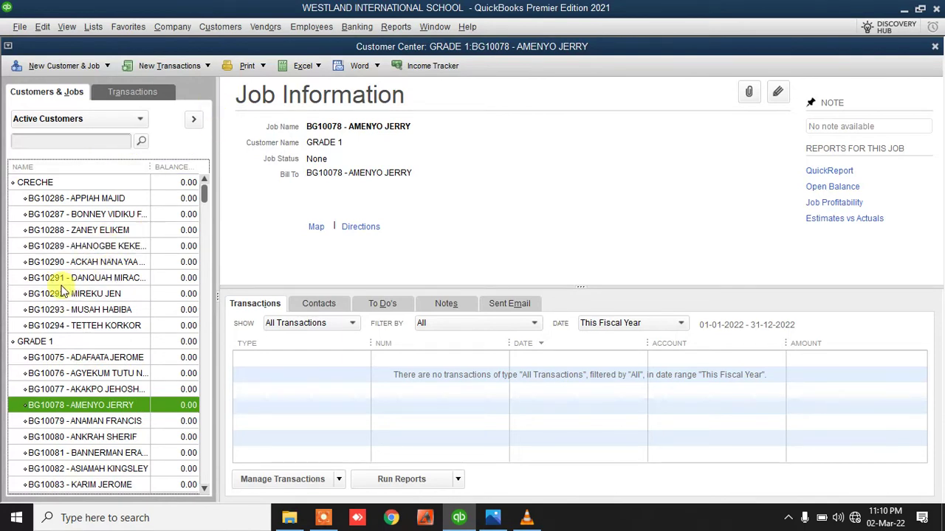
{"action": "left_click", "coordinate": [45, 198]}
{"action": "left_click", "coordinate": [46, 214]}
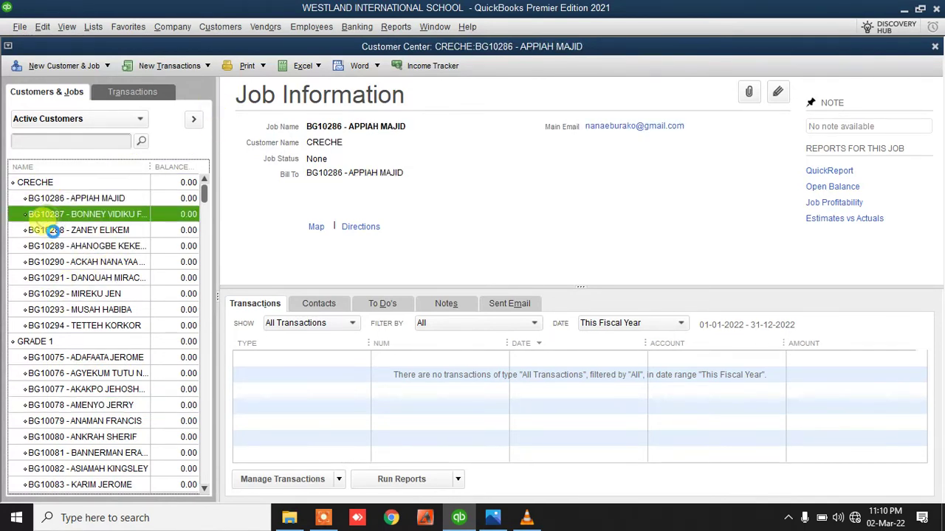
{"action": "left_click", "coordinate": [45, 230]}
{"action": "left_click", "coordinate": [47, 262]}
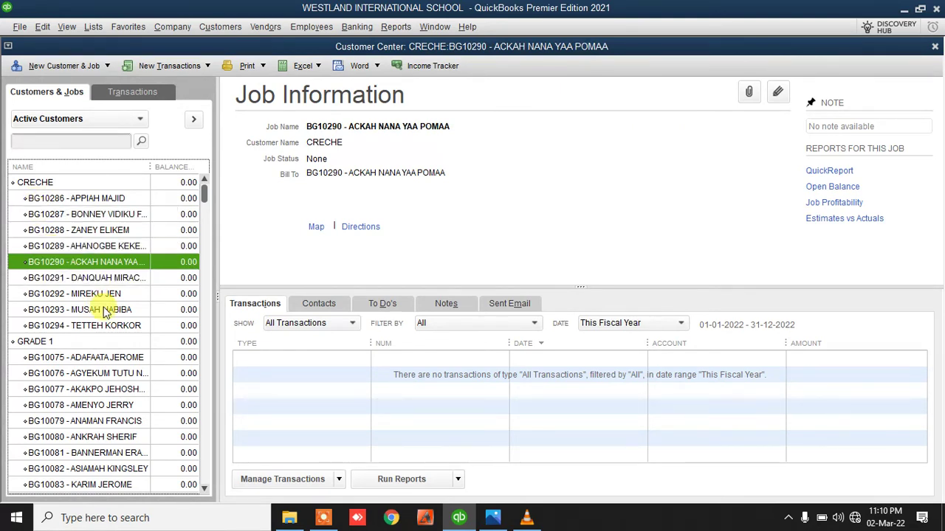
{"action": "scroll", "coordinate": [100, 309], "scroll_direction": "down", "scroll_amount": 8}
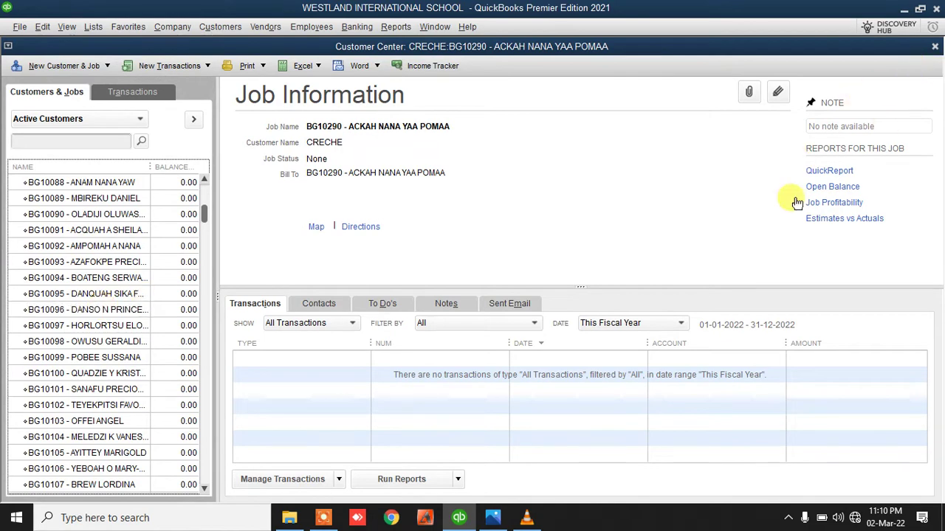
{"action": "scroll", "coordinate": [204, 184], "scroll_direction": "up", "scroll_amount": 8}
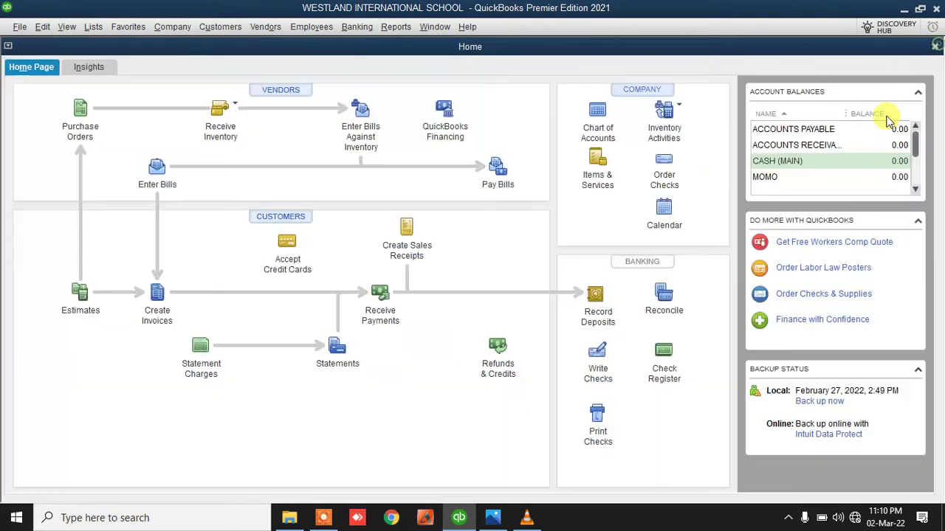
{"action": "left_click", "coordinate": [934, 46]}
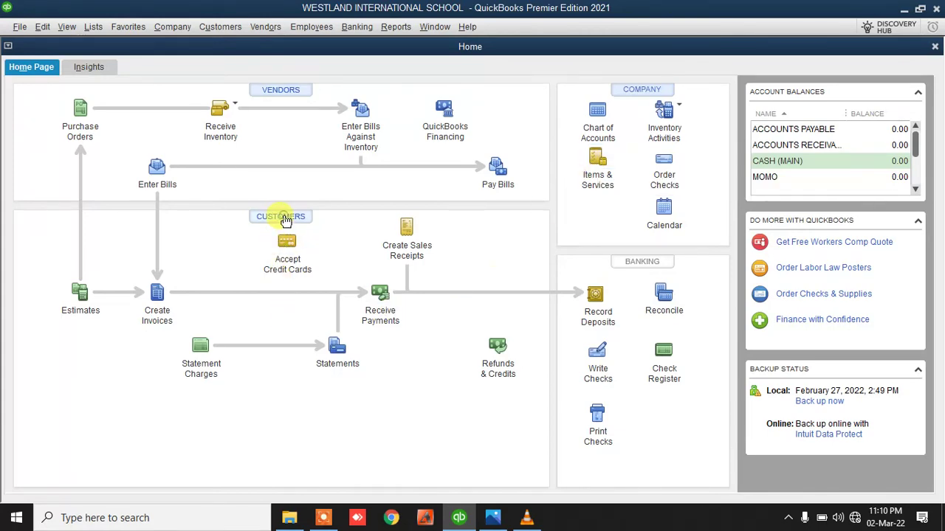
{"action": "left_click", "coordinate": [286, 219]}
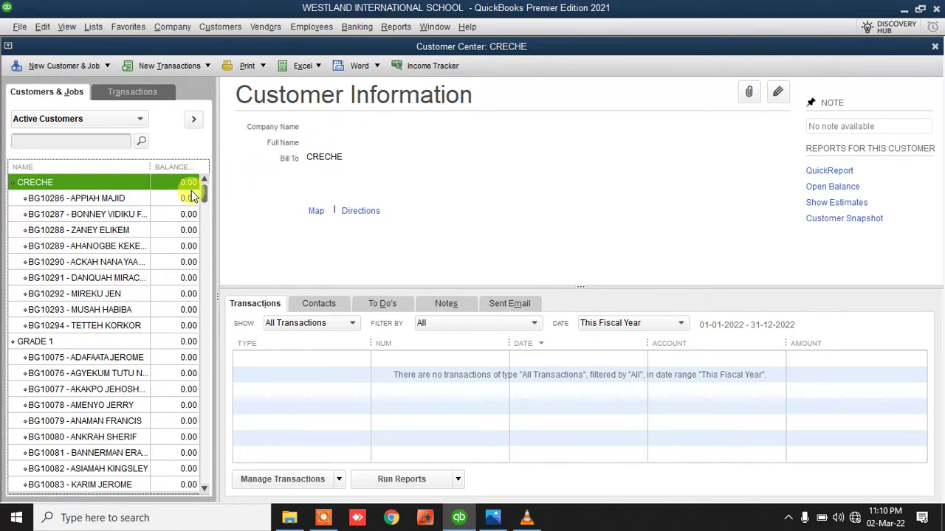
{"action": "left_click", "coordinate": [935, 49]}
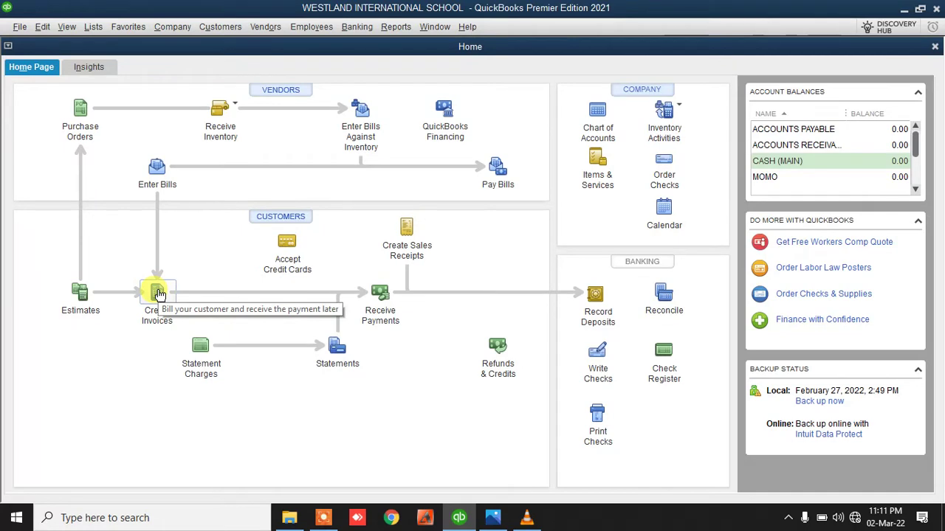
Start invoice 70 for the first creche student with an ADMISSION FEES line of 1,200.00
{"action": "left_click", "coordinate": [156, 292]}
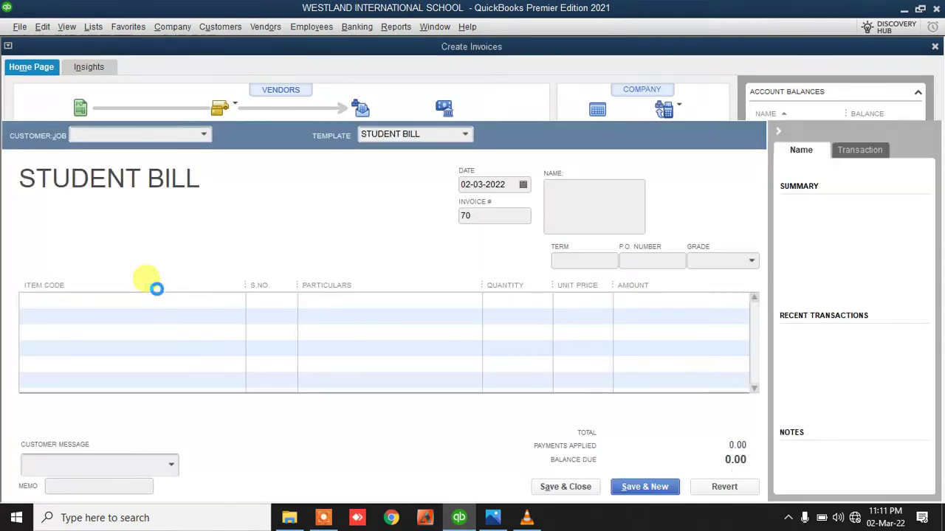
{"action": "left_click", "coordinate": [203, 137]}
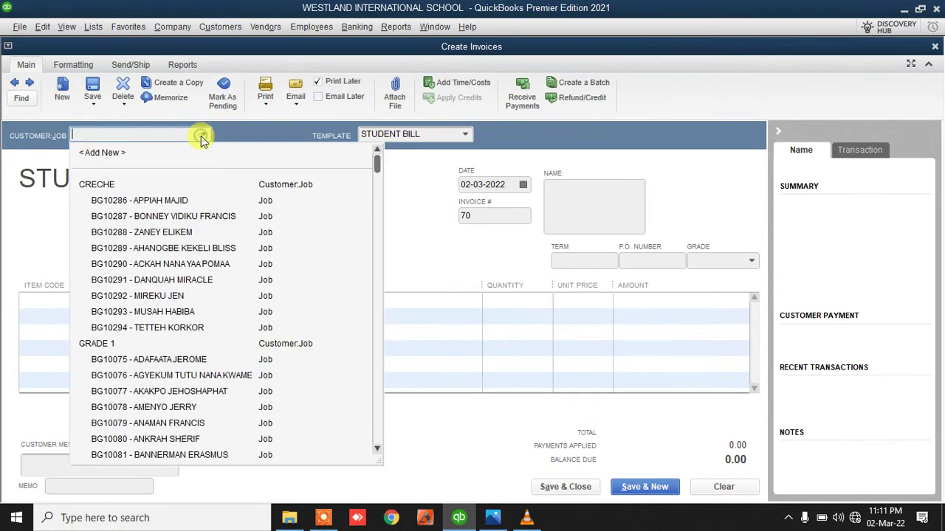
{"action": "left_click", "coordinate": [137, 202]}
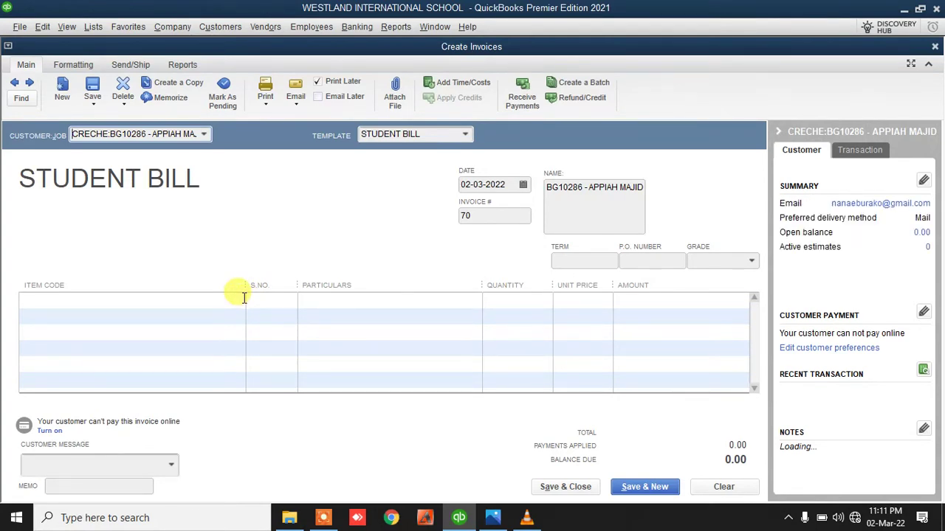
{"action": "left_click", "coordinate": [243, 298]}
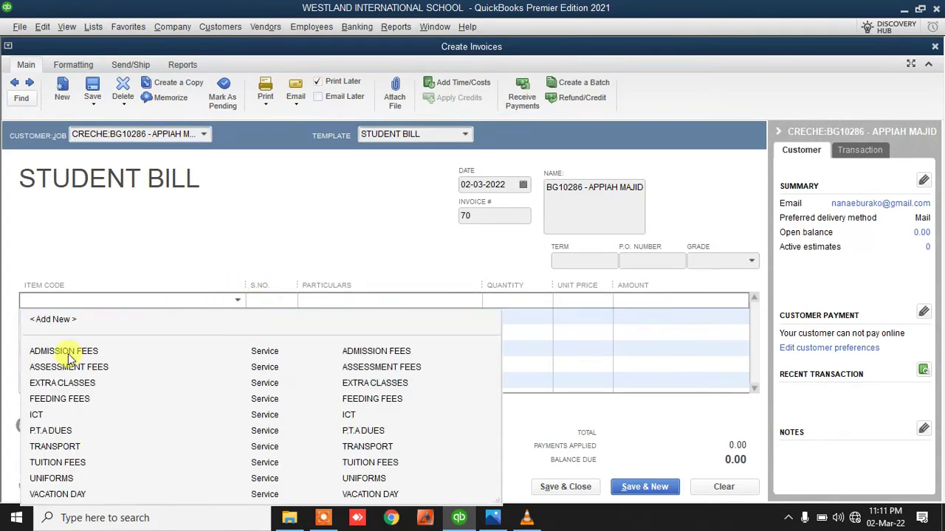
{"action": "left_click", "coordinate": [67, 353]}
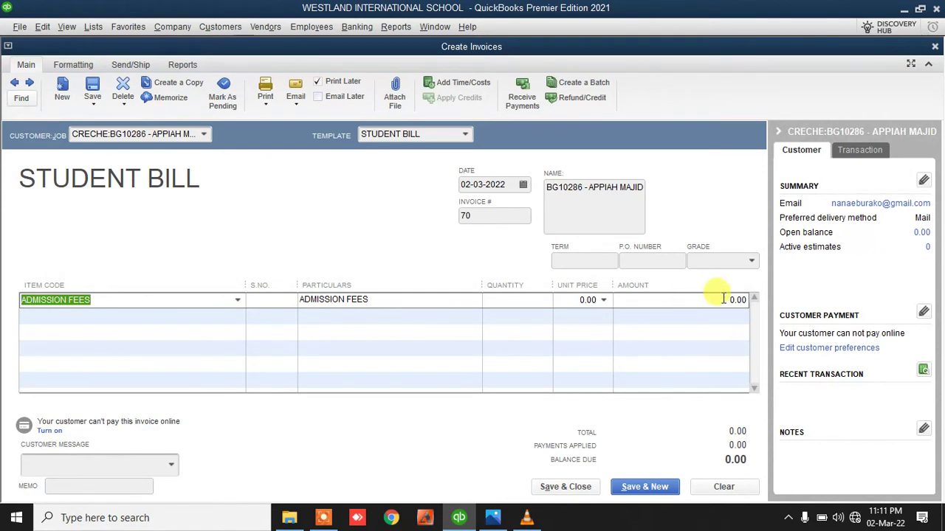
{"action": "left_click", "coordinate": [713, 300]}
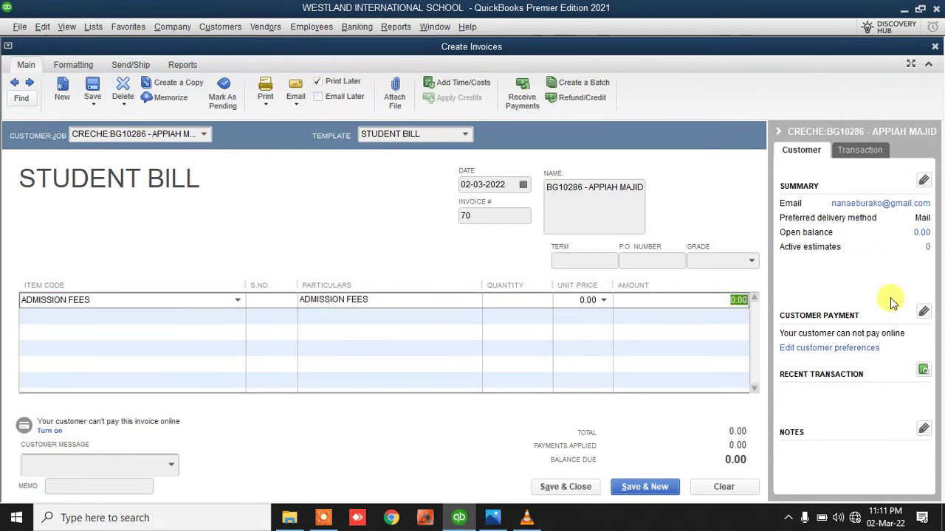
{"action": "type", "text": "120"}
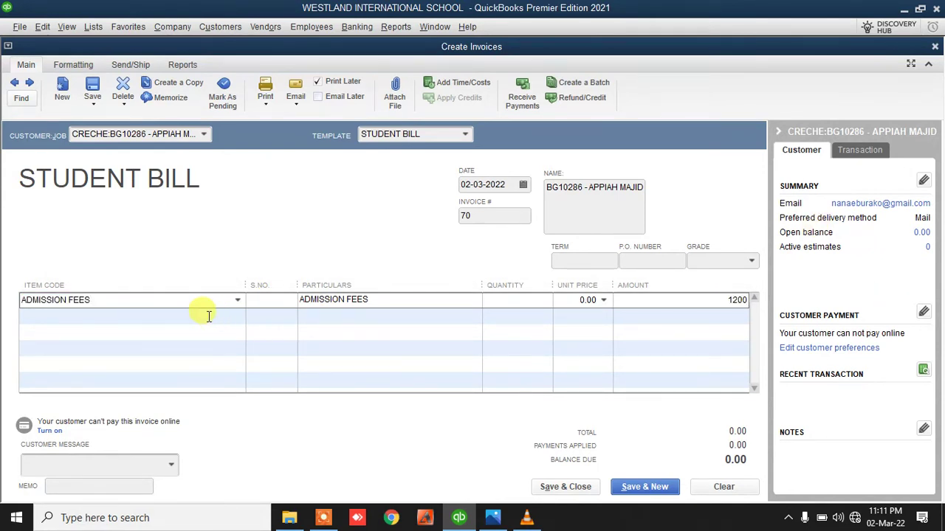
{"action": "left_click", "coordinate": [240, 321]}
Add FEEDING FEES of 100 and UNIFORMS of 200.00 as lines two and three
{"action": "left_click", "coordinate": [238, 319]}
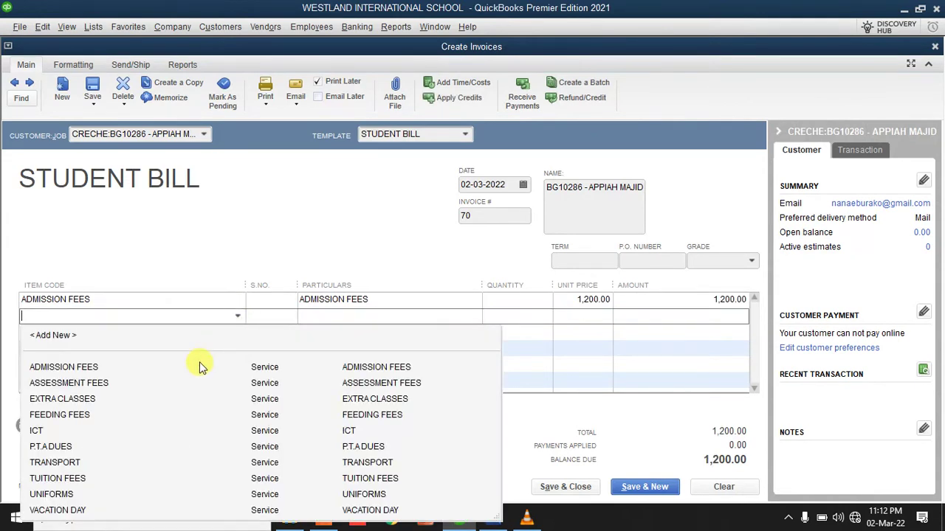
{"action": "left_click", "coordinate": [84, 413]}
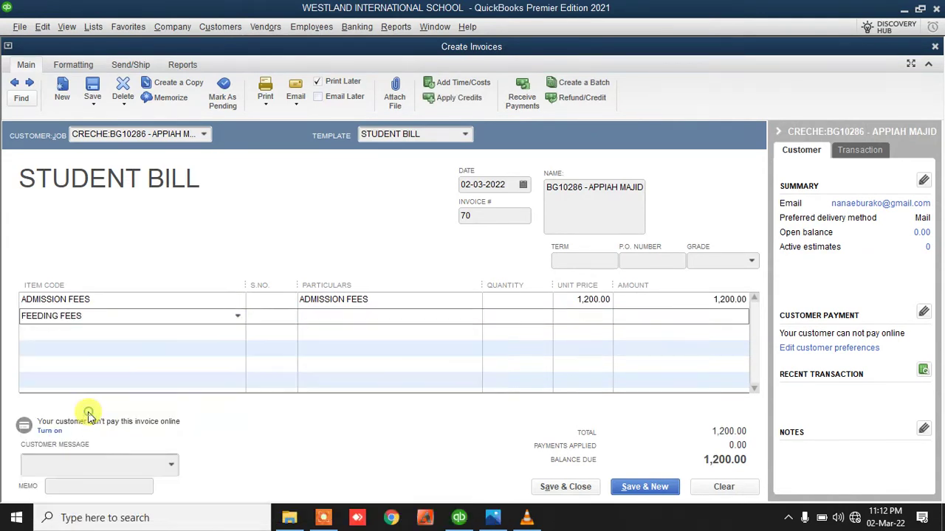
{"action": "left_click", "coordinate": [711, 316]}
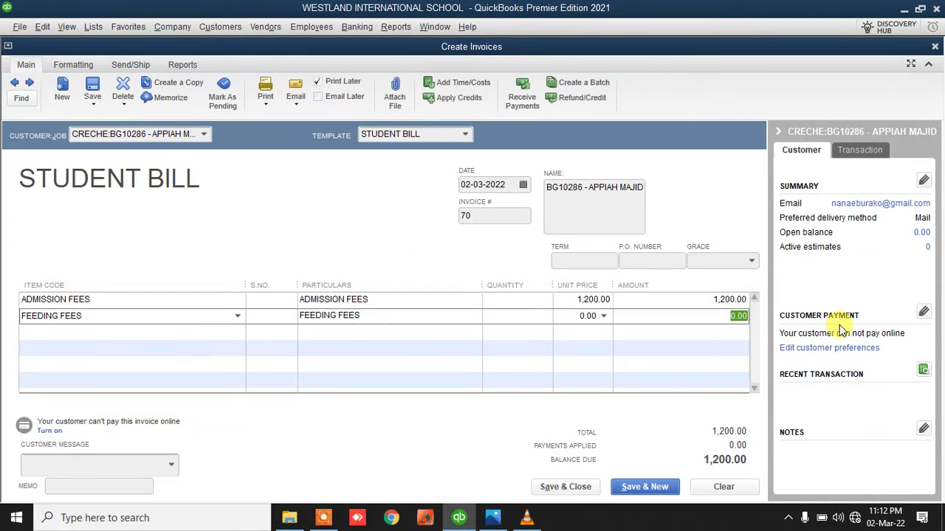
{"action": "type", "text": "1"}
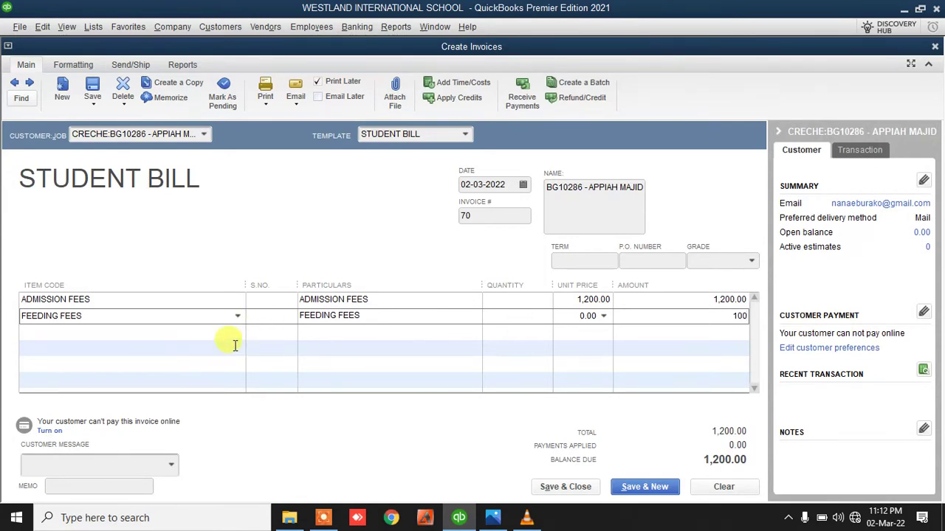
{"action": "left_click", "coordinate": [238, 334]}
{"action": "left_click", "coordinate": [51, 295]}
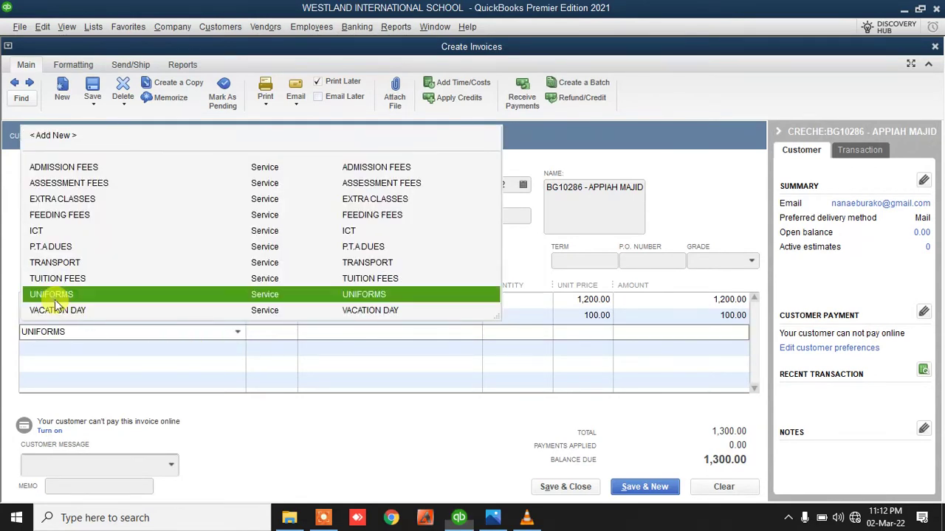
{"action": "left_click", "coordinate": [707, 333]}
{"action": "type", "text": "200"}
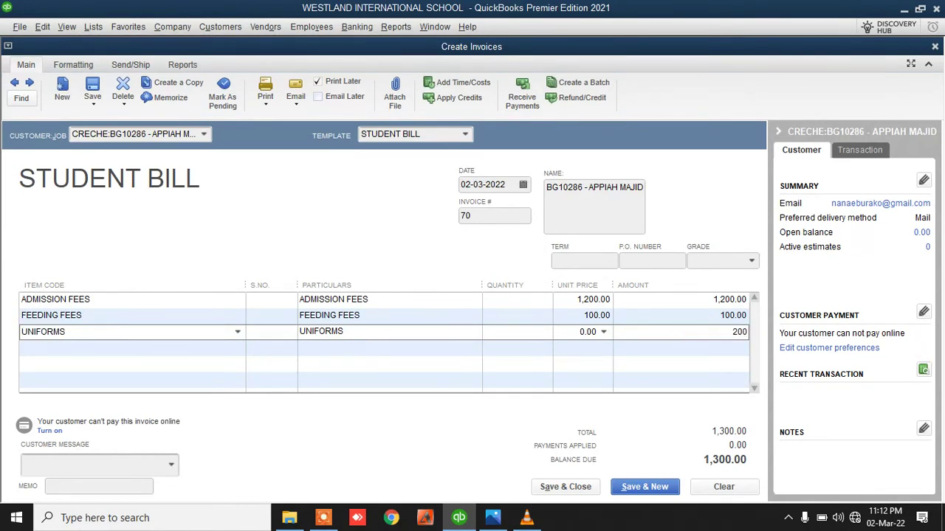
Add a 5,000.00 TUITION FEES line as the fourth line
{"action": "left_click", "coordinate": [238, 348]}
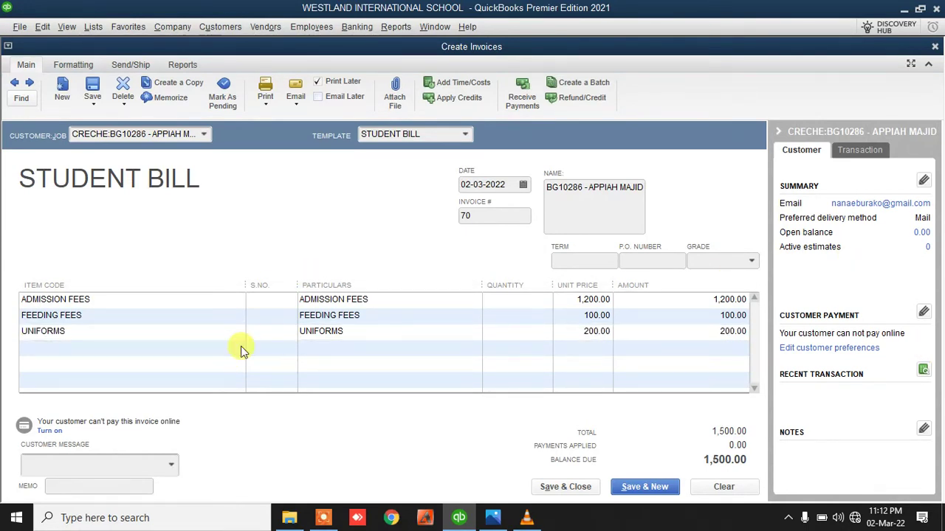
{"action": "left_click", "coordinate": [63, 294]}
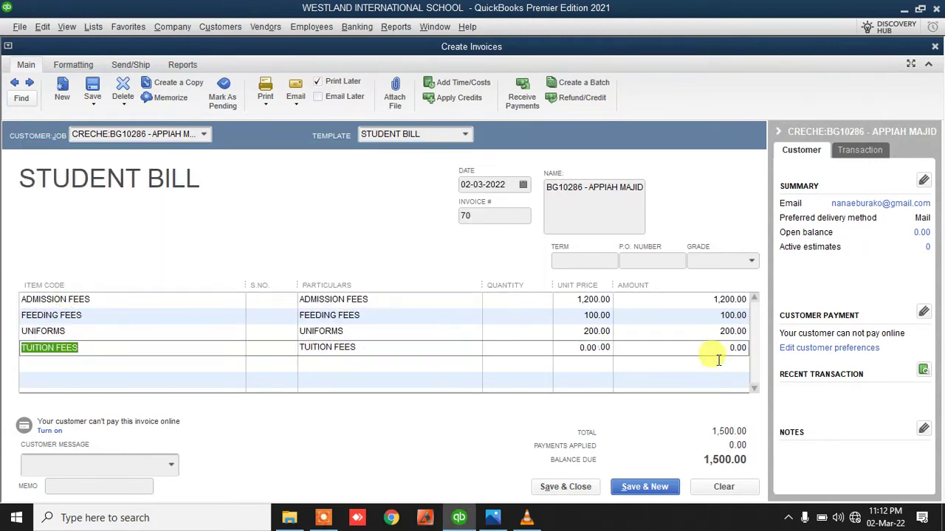
{"action": "left_click", "coordinate": [714, 348]}
{"action": "type", "text": "5"}
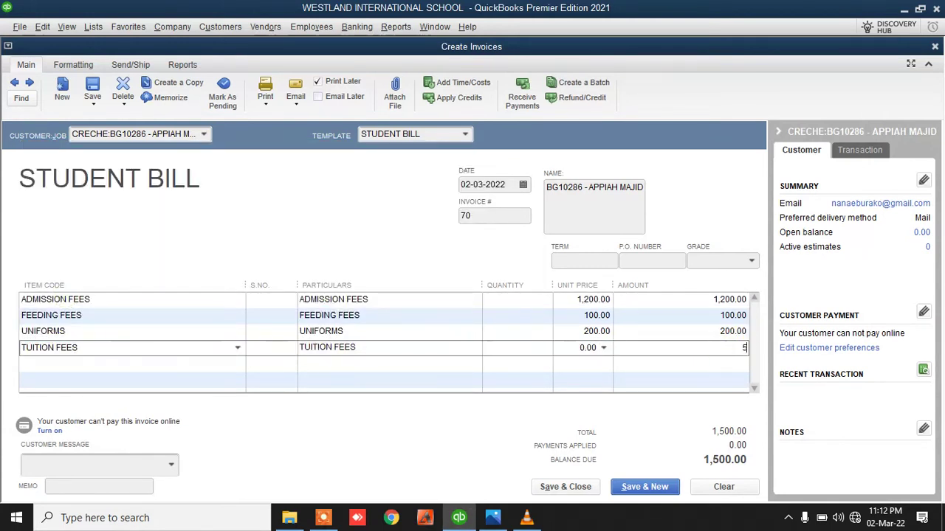
{"action": "type", "text": "000"}
{"action": "left_click", "coordinate": [584, 332]}
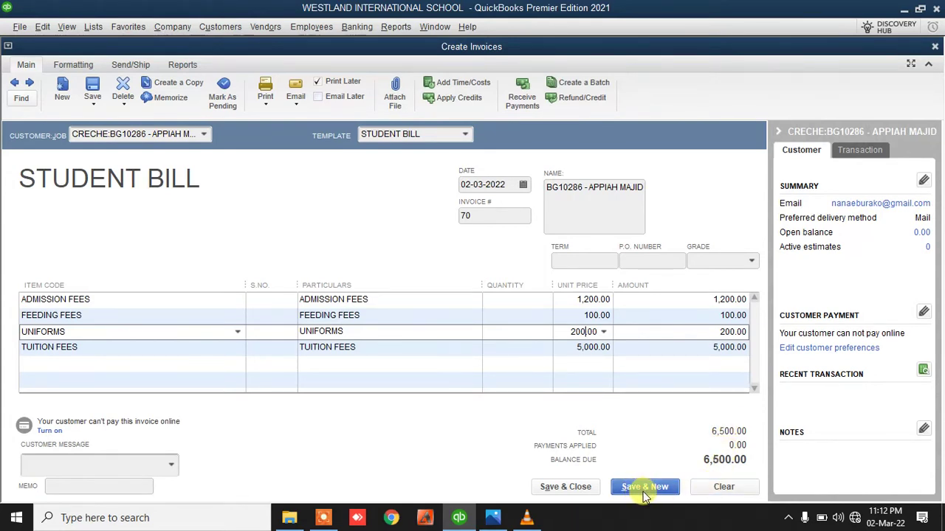
Set the term to 1ST TERM and save the 6,500.00 invoice 70, starting invoice 71
{"action": "left_click", "coordinate": [568, 261]}
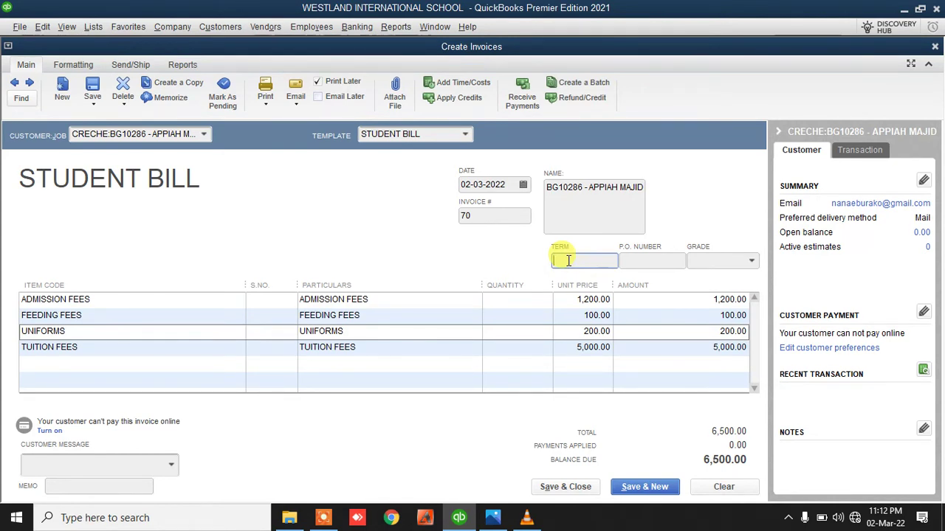
{"action": "type", "text": "1ST TERM"}
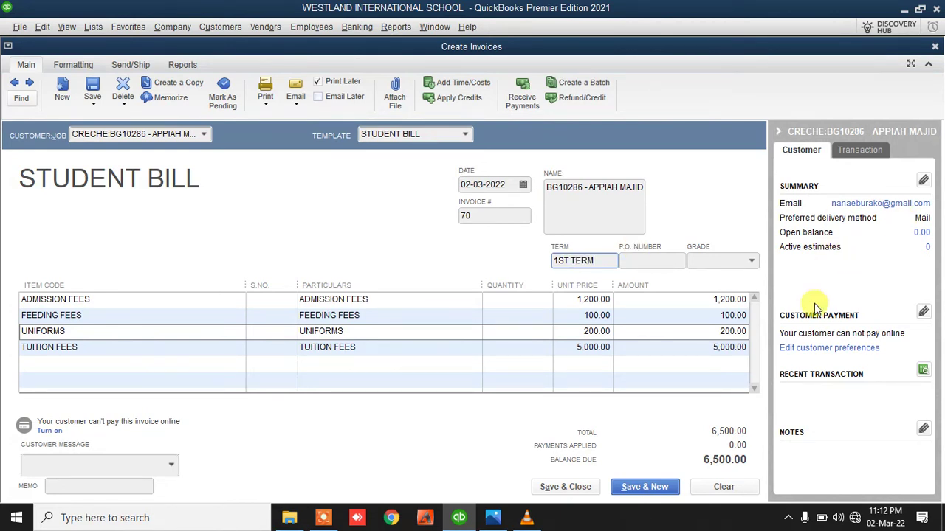
{"action": "left_click", "coordinate": [640, 485]}
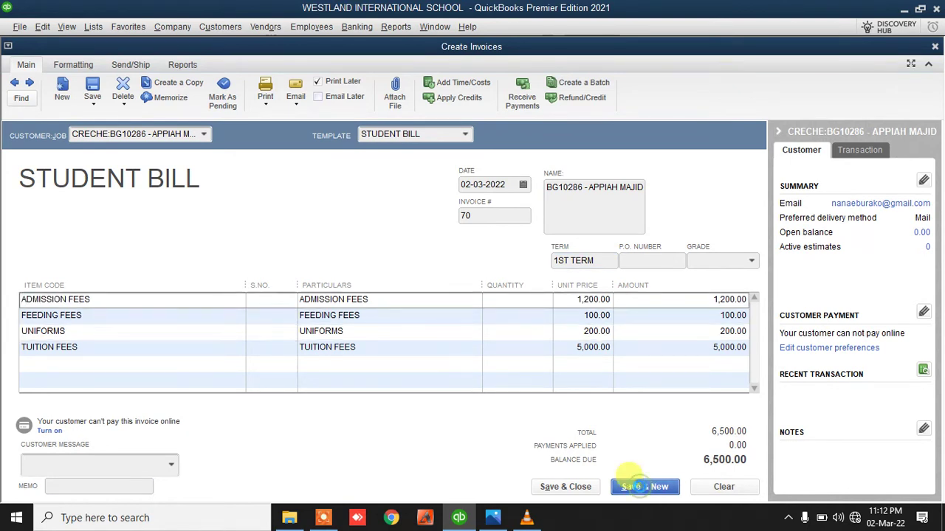
{"action": "left_click", "coordinate": [205, 136]}
Bill invoice 71 to the next creche pupil with ADMISSION FEES of 1,200
{"action": "left_click", "coordinate": [147, 217]}
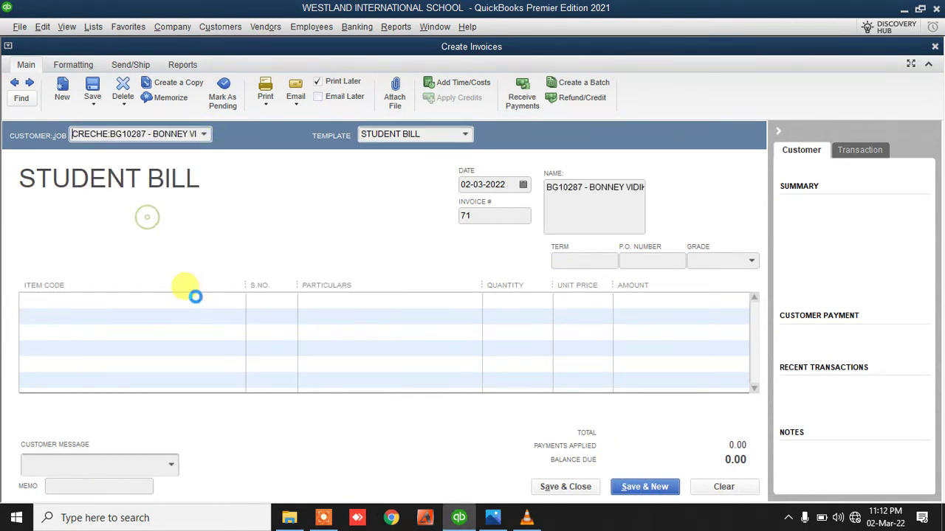
{"action": "left_click", "coordinate": [194, 296]}
{"action": "left_click", "coordinate": [231, 301]}
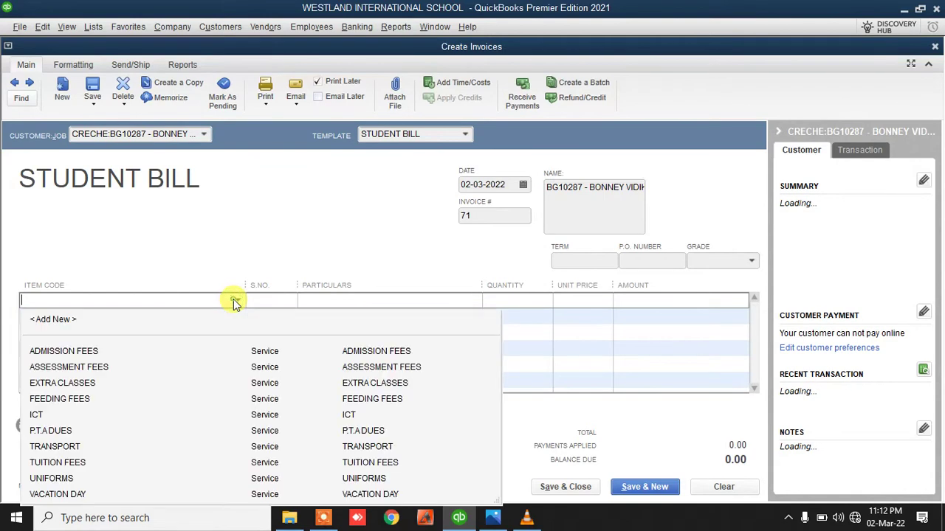
{"action": "left_click", "coordinate": [94, 353]}
{"action": "left_click", "coordinate": [679, 299]}
{"action": "type", "text": "1"}
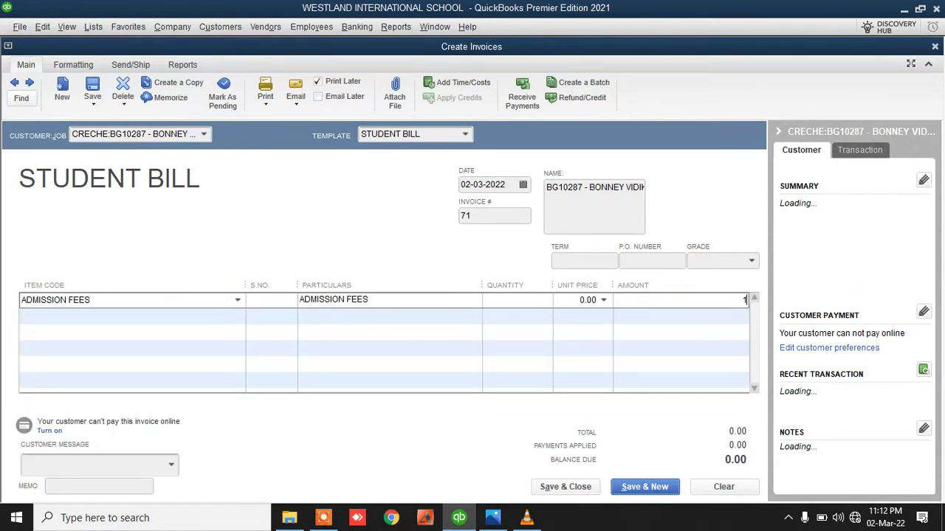
{"action": "type", "text": ",200"}
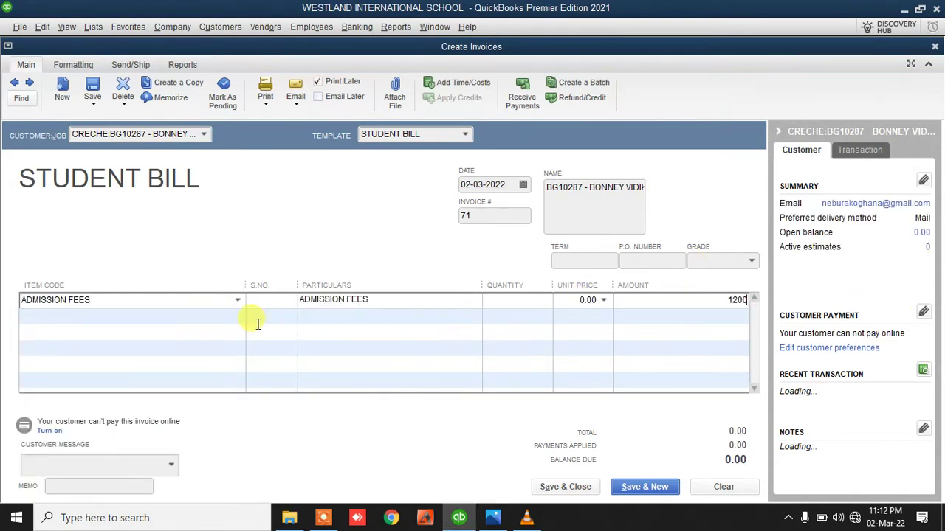
{"action": "left_click", "coordinate": [244, 316]}
Add a 2,600 TRANSPORT line and save the 3,800.00 invoice
{"action": "left_click", "coordinate": [237, 315]}
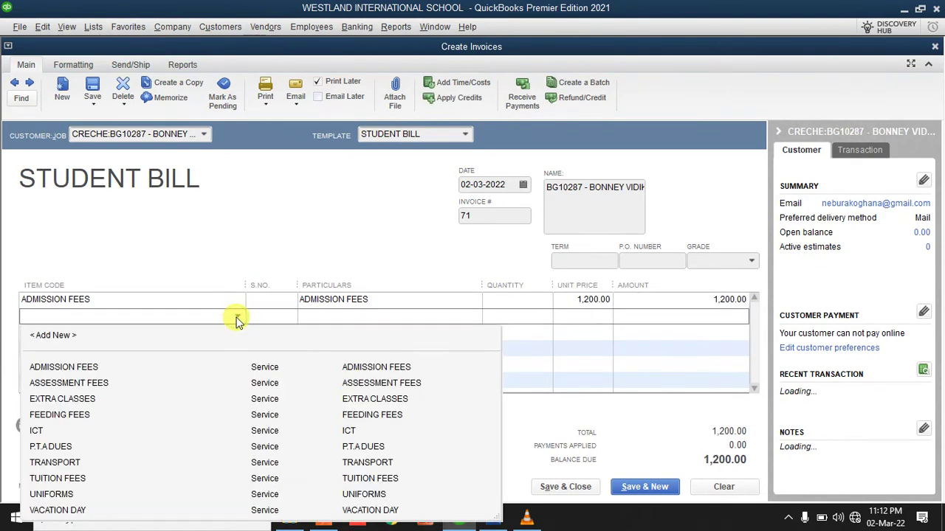
{"action": "left_click", "coordinate": [72, 465]}
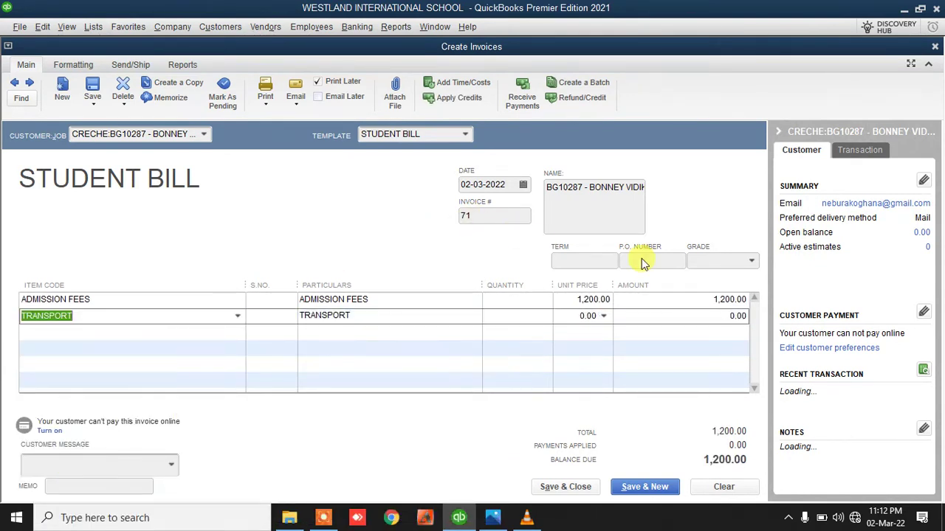
{"action": "left_click", "coordinate": [691, 321]}
{"action": "type", "text": "2"}
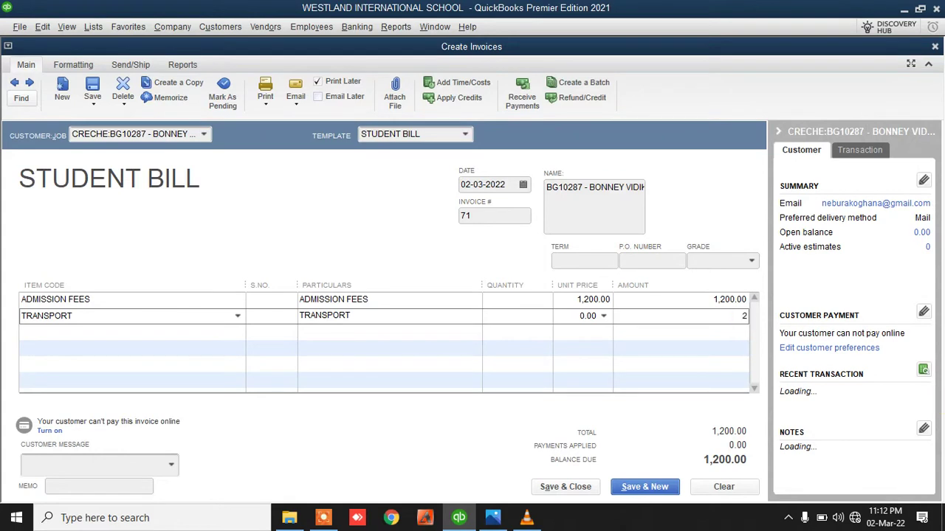
{"action": "type", "text": ",600"}
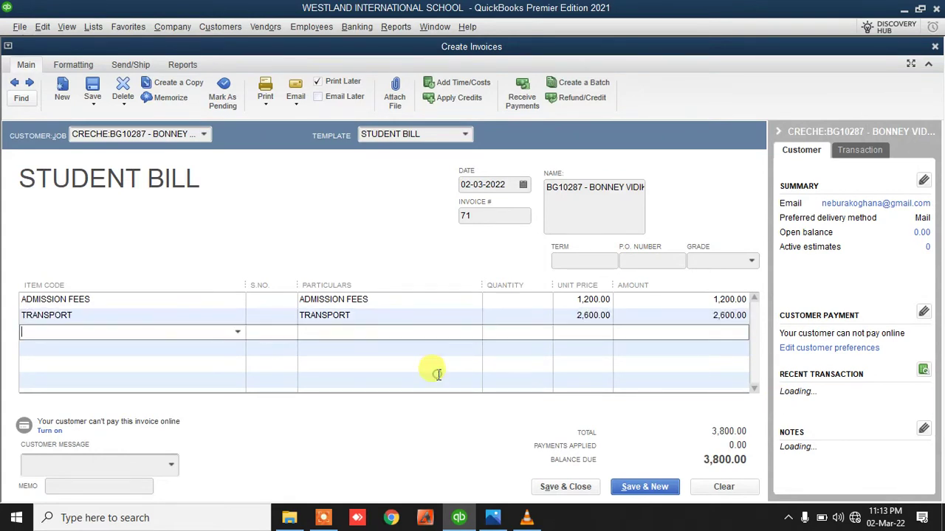
{"action": "key", "text": "Tab"}
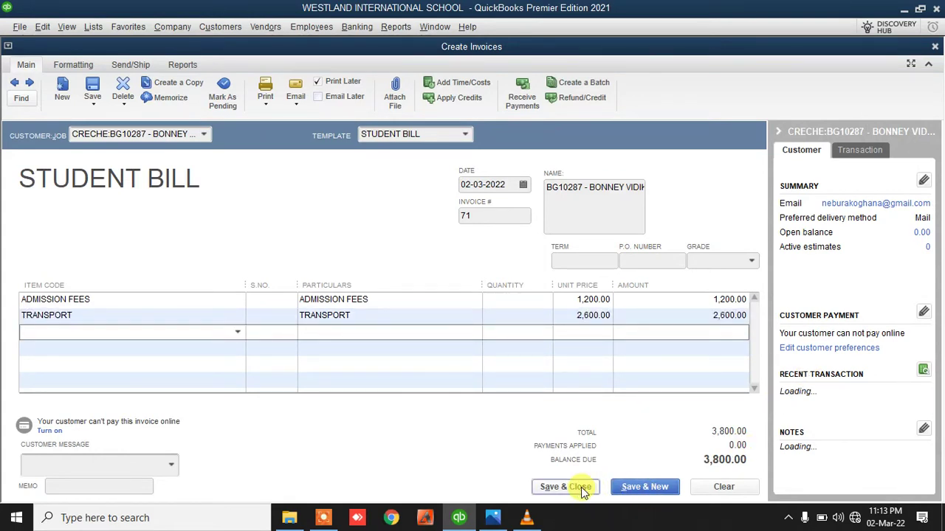
{"action": "left_click", "coordinate": [629, 488]}
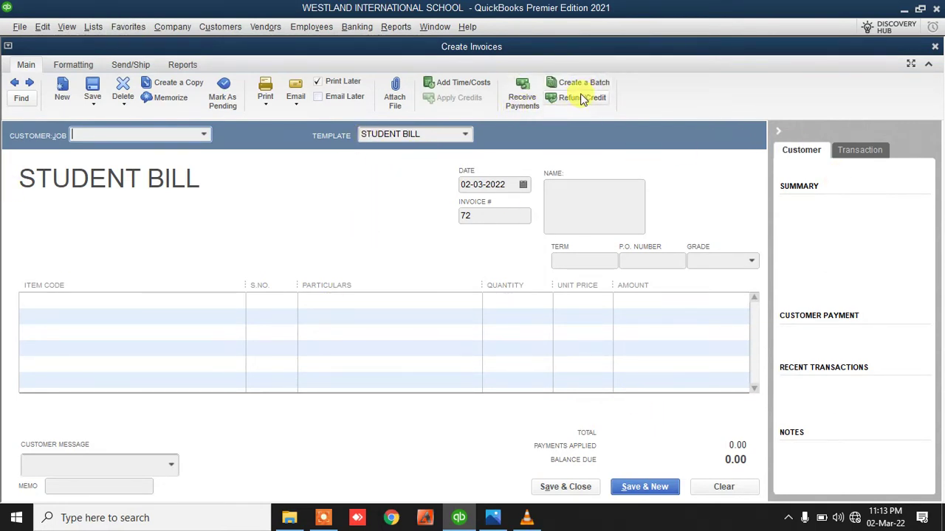
Choose Create Batch Invoices from the Customers menu
{"action": "left_click", "coordinate": [212, 28]}
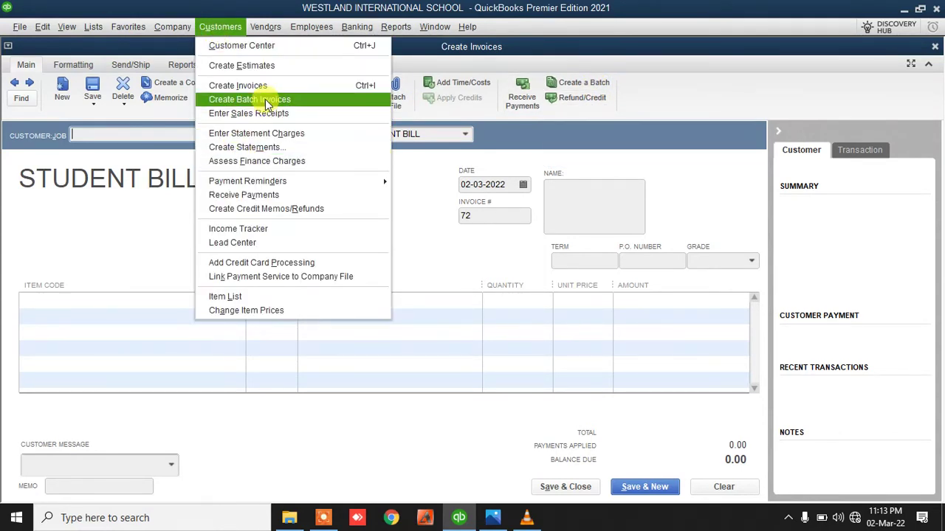
{"action": "left_click", "coordinate": [583, 86]}
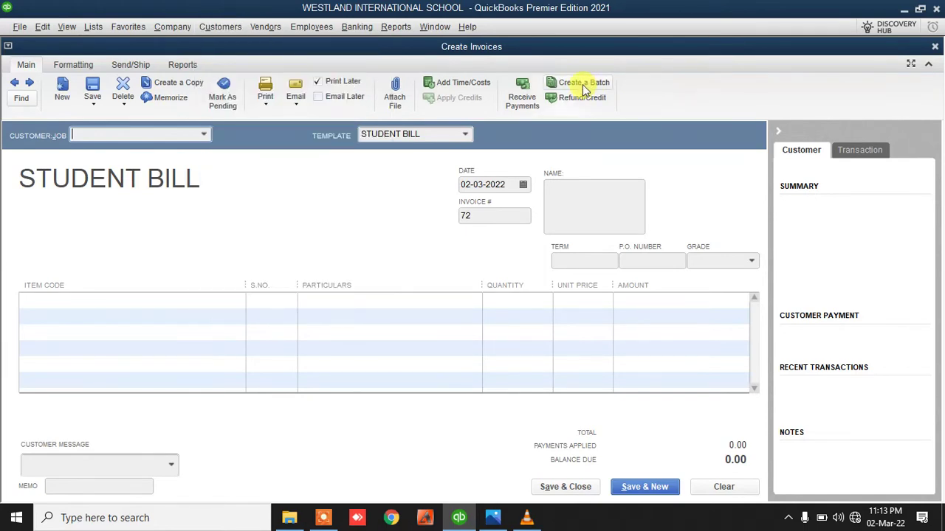
Select the seven zero-balance creche pupils, excluding those owing 6,500.00 and 3,800.00
{"action": "left_click", "coordinate": [582, 85]}
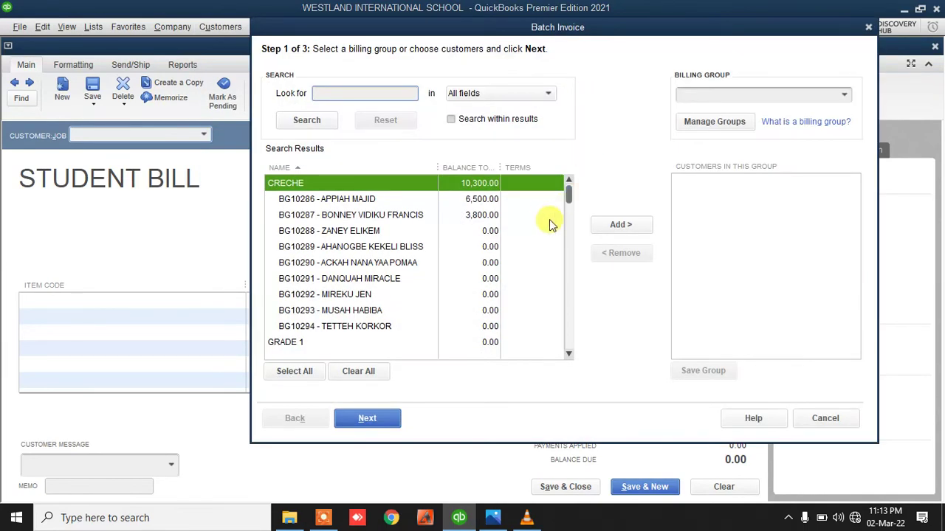
{"action": "scroll", "coordinate": [362, 310], "scroll_direction": "down", "scroll_amount": 3}
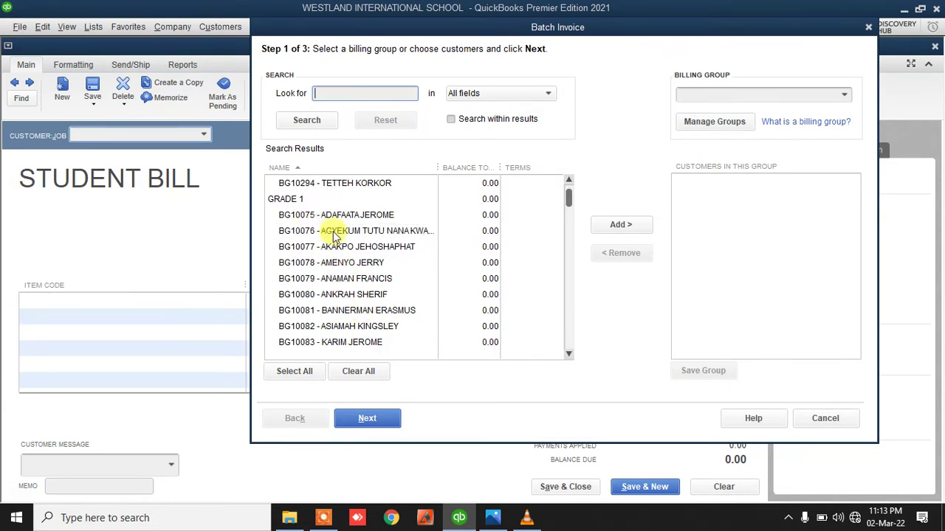
{"action": "scroll", "coordinate": [341, 246], "scroll_direction": "up", "scroll_amount": 3}
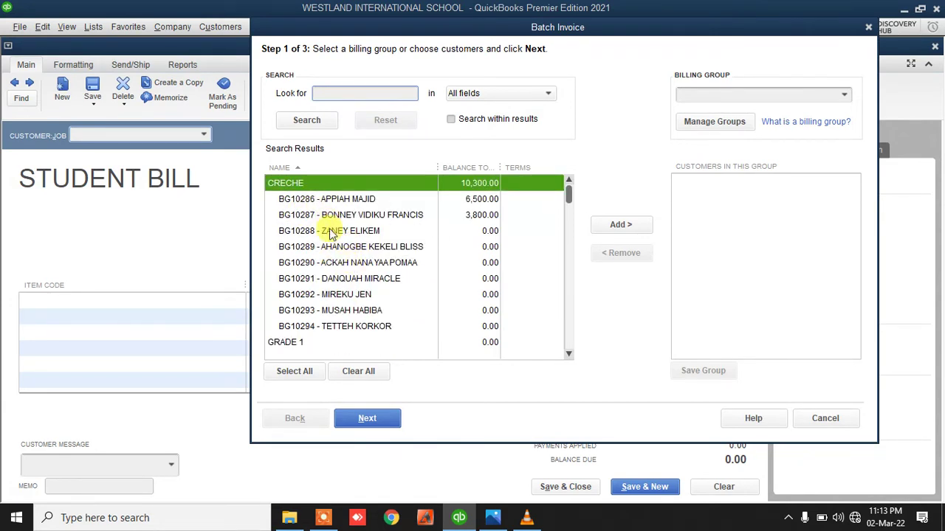
{"action": "left_click", "coordinate": [330, 232]}
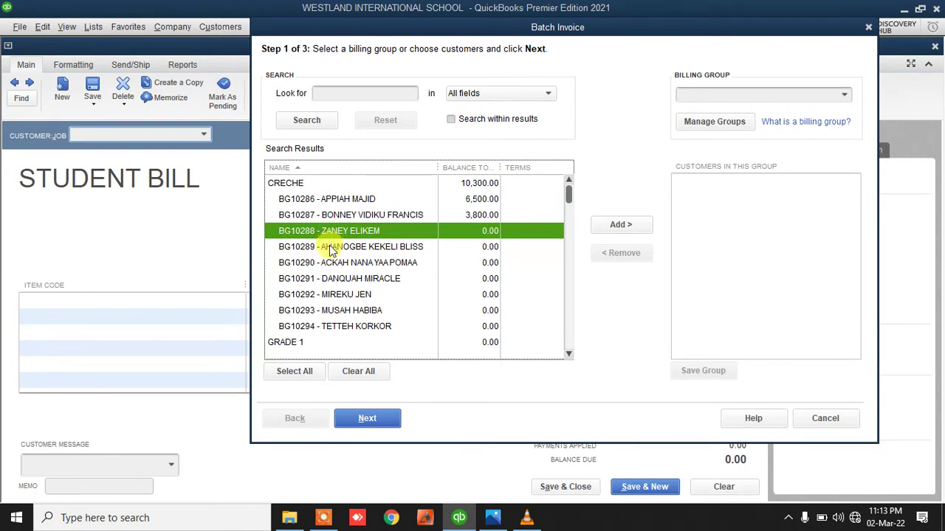
{"action": "left_click_drag", "start_coordinate": [330, 251], "coordinate": [333, 326]}
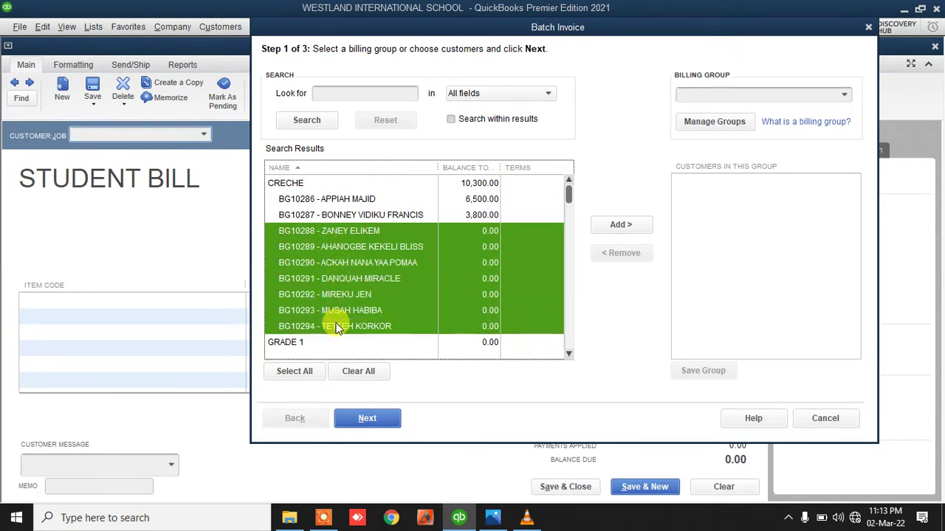
{"action": "left_click", "coordinate": [322, 215], "text": "ctrl"}
{"action": "left_click", "coordinate": [321, 201], "text": "ctrl"}
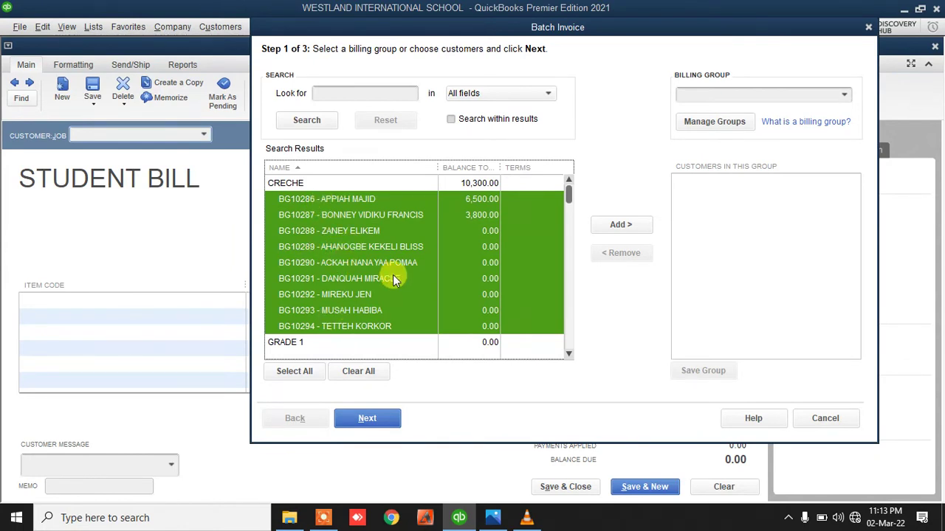
{"action": "left_click", "coordinate": [360, 199], "text": "ctrl"}
{"action": "left_click", "coordinate": [361, 216], "text": "ctrl"}
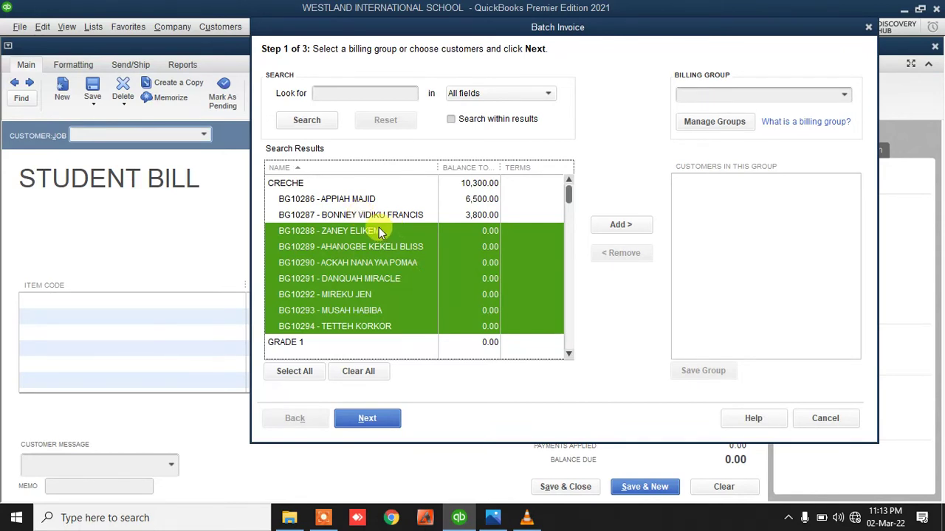
Add the selected pupils to the batch group and continue to line items
{"action": "left_click", "coordinate": [569, 353]}
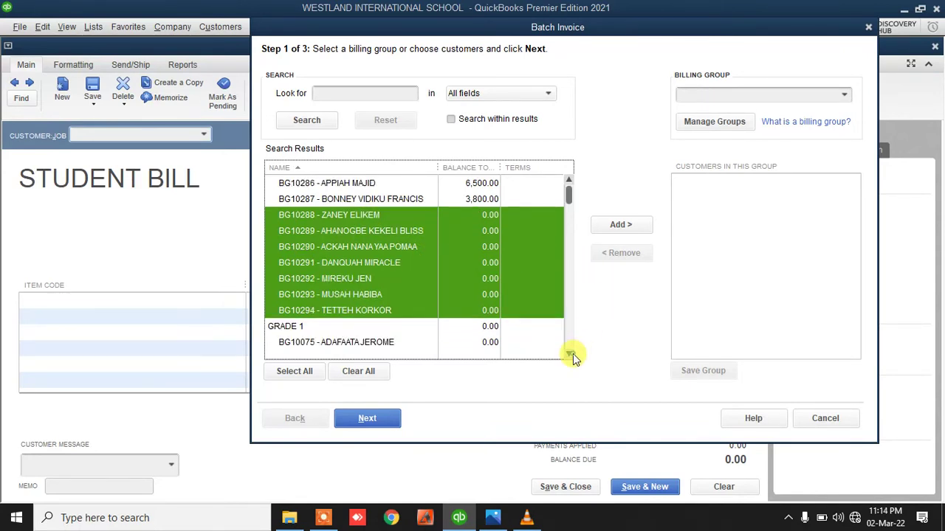
{"action": "left_click", "coordinate": [568, 180]}
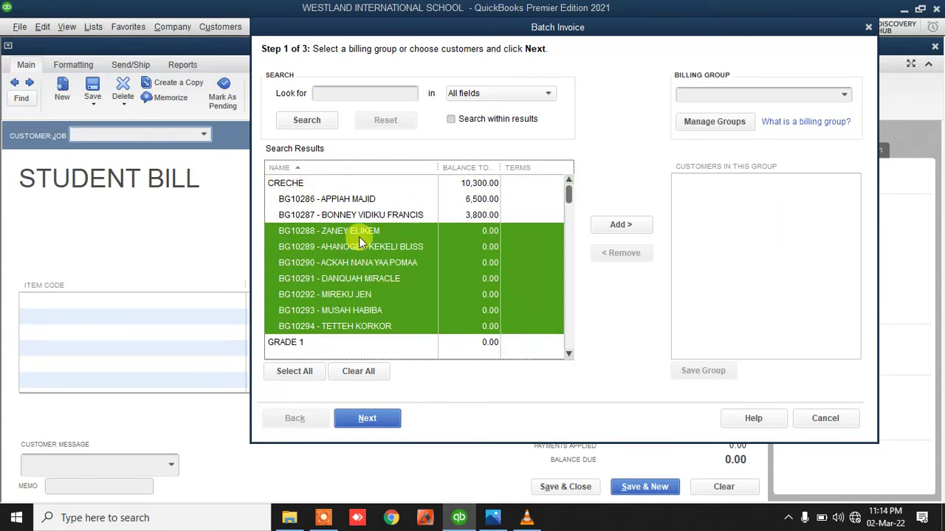
{"action": "left_click", "coordinate": [617, 227]}
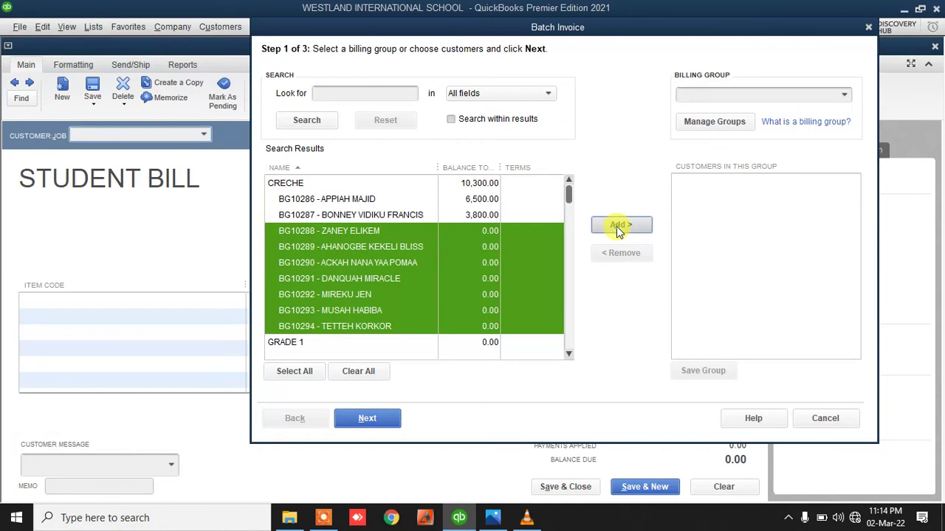
{"action": "left_click", "coordinate": [386, 423]}
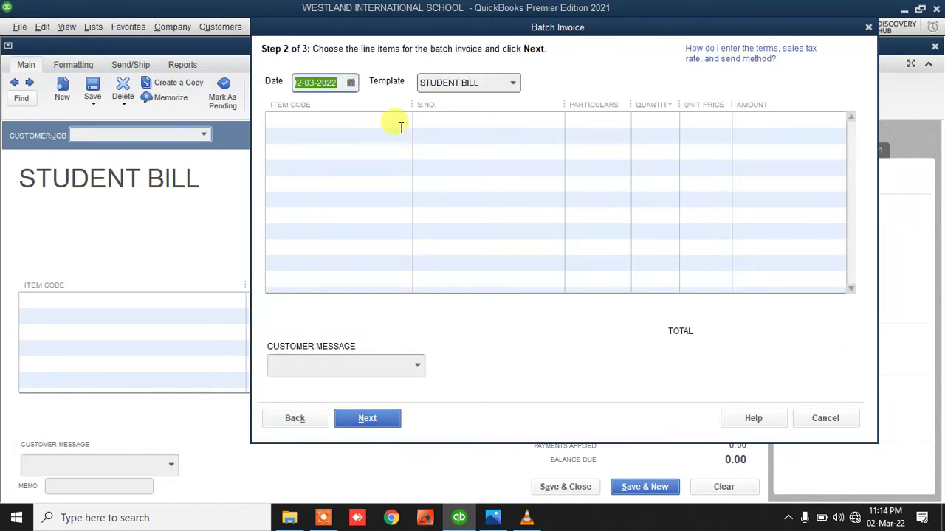
Add an ADMISSION FEES line of 1,200 to the batch invoice, widening the PARTICULARS column
{"action": "left_click", "coordinate": [400, 123]}
{"action": "left_click", "coordinate": [403, 120]}
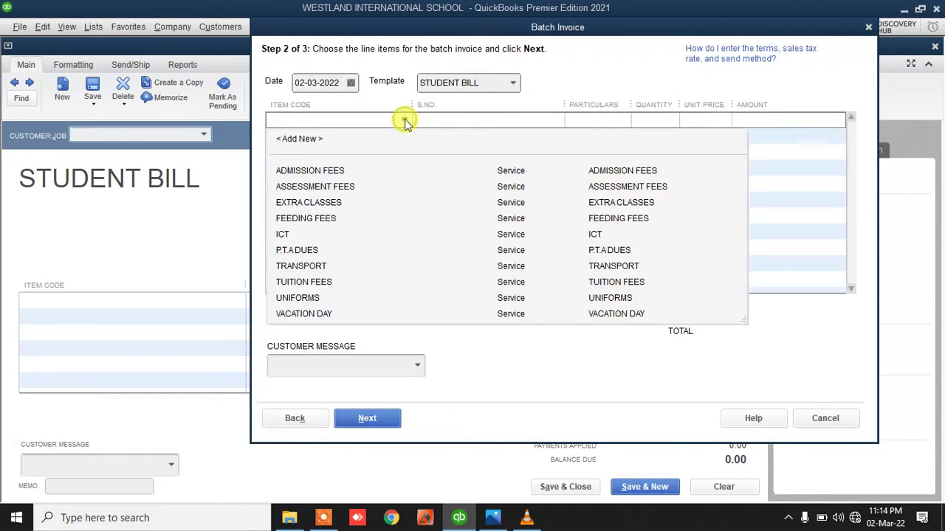
{"action": "left_click", "coordinate": [350, 170]}
{"action": "left_click", "coordinate": [787, 118]}
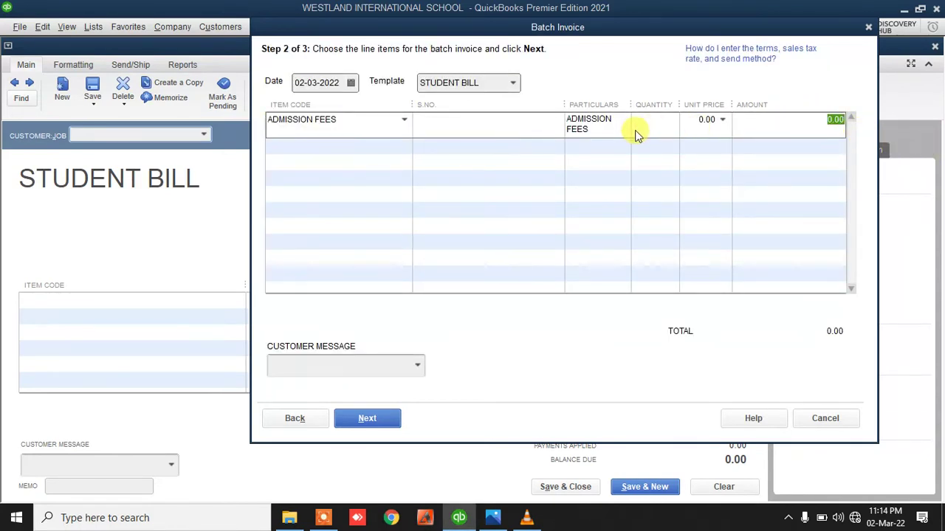
{"action": "left_click_drag", "start_coordinate": [563, 104], "coordinate": [505, 106]}
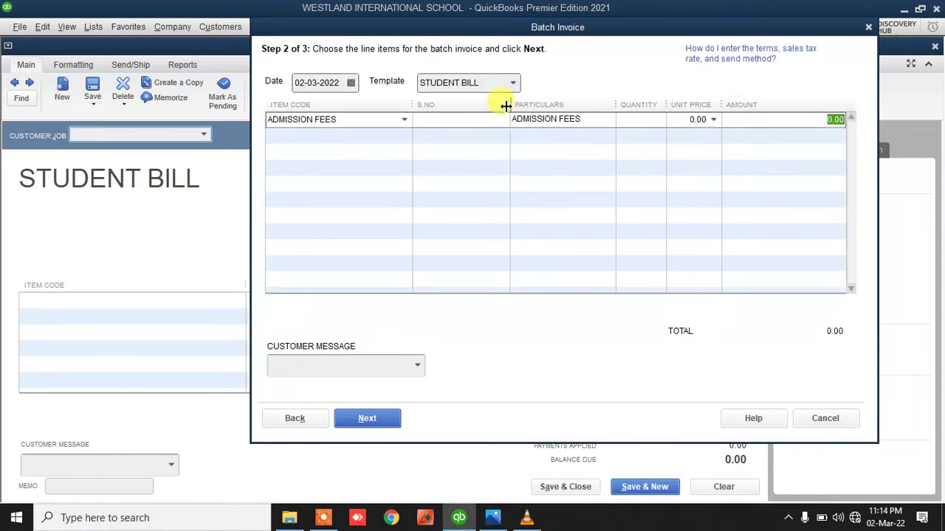
{"action": "type", "text": "1200"}
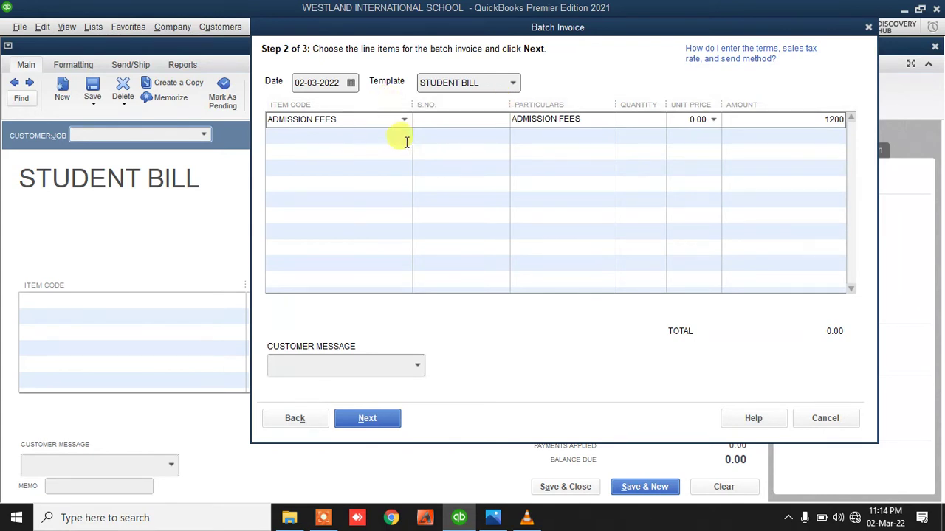
{"action": "left_click", "coordinate": [406, 141]}
Add the TUITION FEES line to bring each batch bill to 5,400.00
{"action": "left_click", "coordinate": [404, 137]}
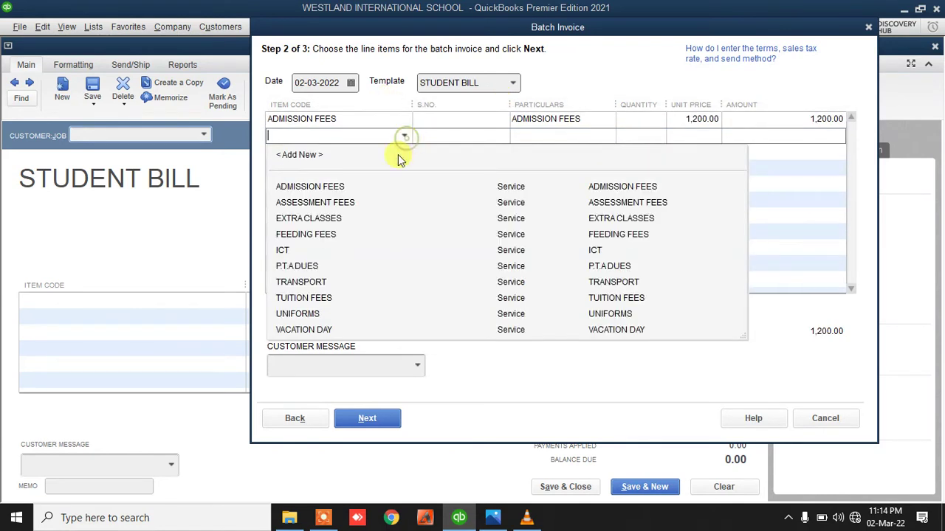
{"action": "left_click", "coordinate": [328, 303]}
{"action": "left_click", "coordinate": [788, 136]}
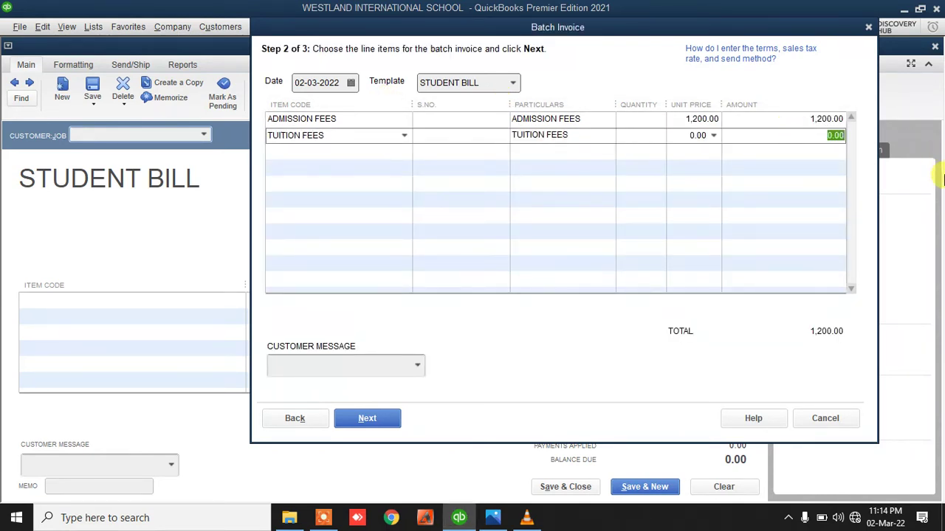
{"action": "type", "text": "40"}
{"action": "left_click", "coordinate": [702, 219]}
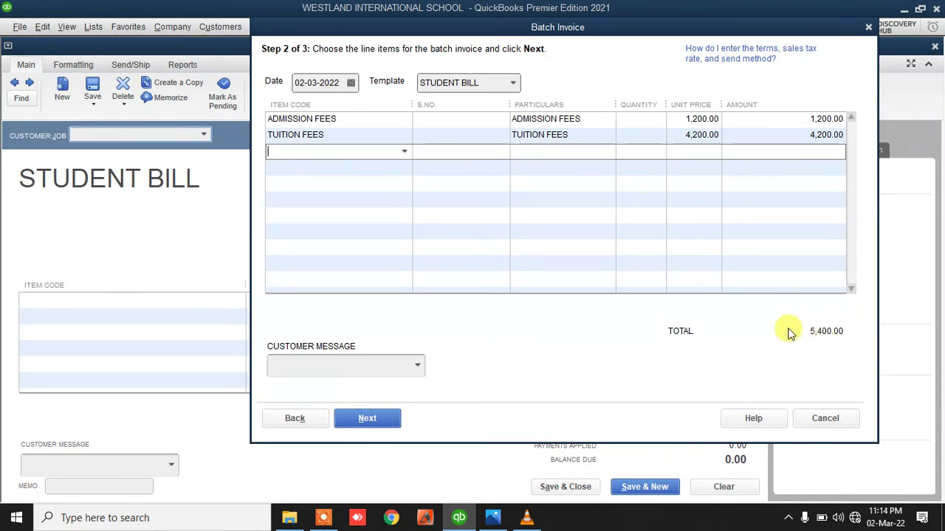
Create the seven Creche invoices and dismiss the Batch Invoice Summary
{"action": "left_click", "coordinate": [377, 420]}
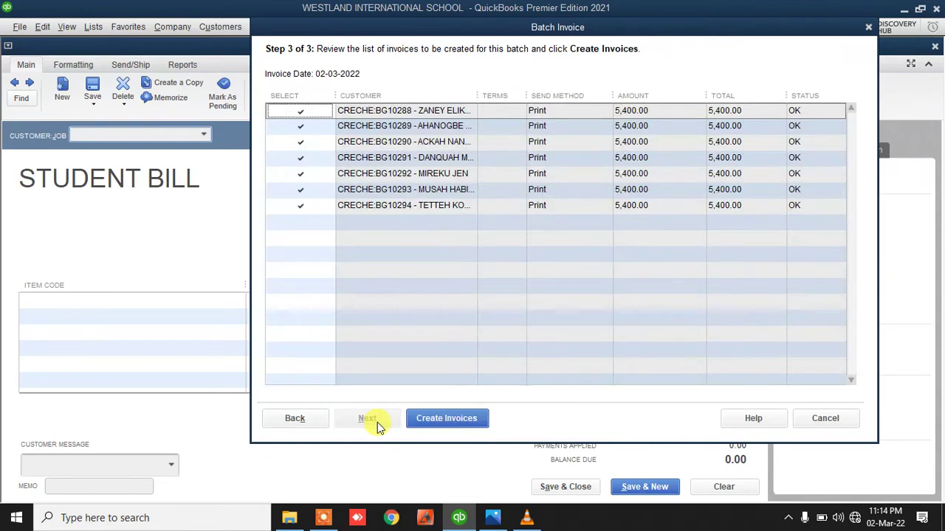
{"action": "left_click", "coordinate": [418, 418]}
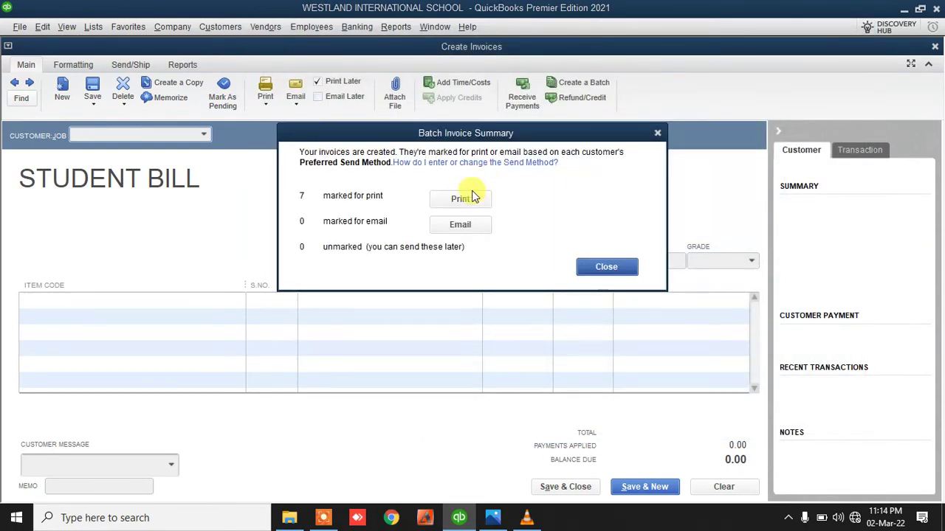
{"action": "left_click", "coordinate": [465, 200]}
{"action": "left_click", "coordinate": [614, 267]}
{"action": "left_click", "coordinate": [561, 487]}
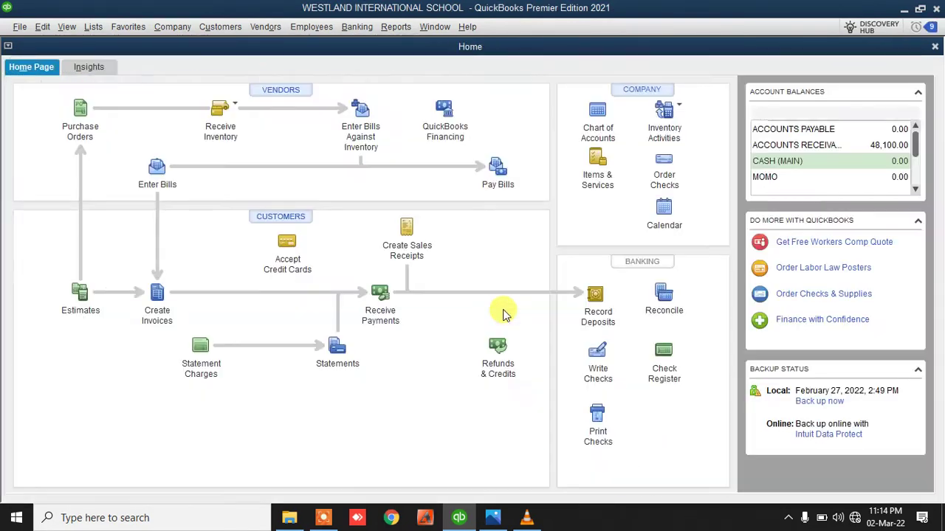
{"action": "left_click", "coordinate": [395, 27]}
{"action": "left_click", "coordinate": [396, 27]}
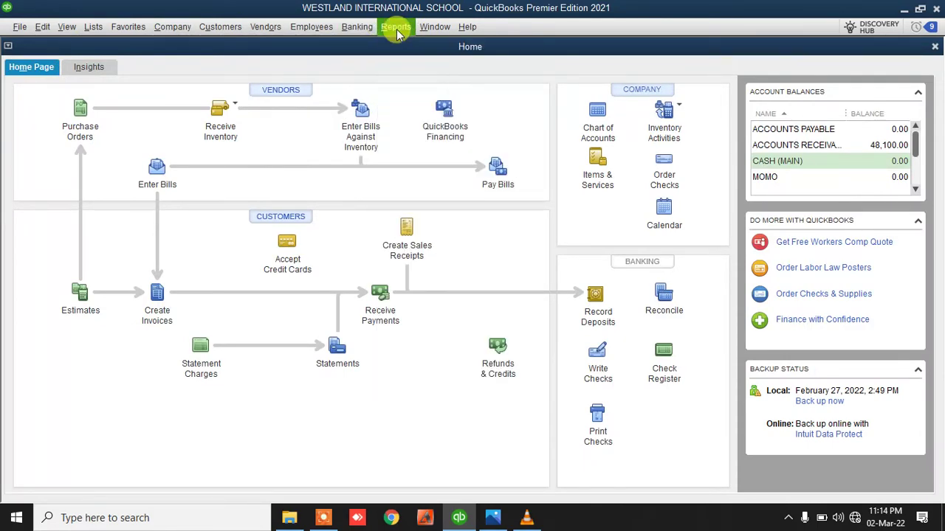
{"action": "left_click", "coordinate": [396, 26]}
{"action": "mouse_move", "coordinate": [428, 152]}
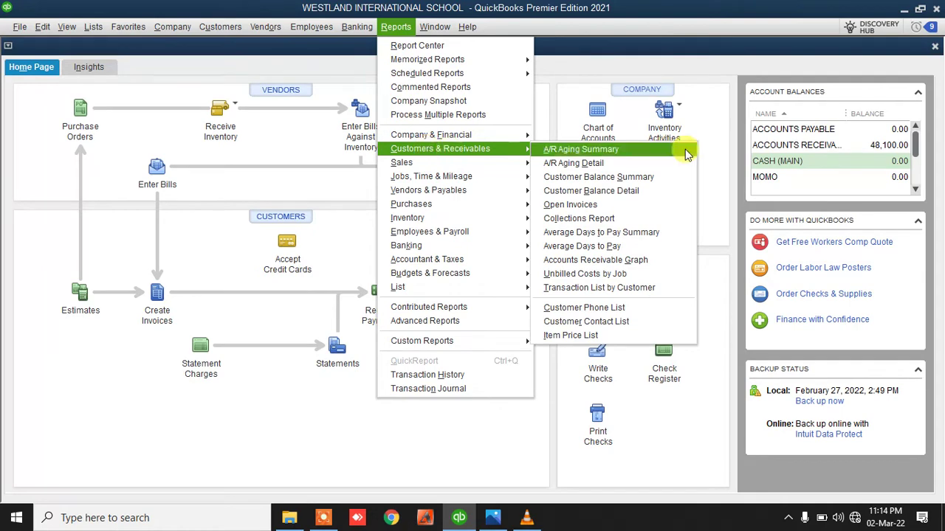
{"action": "left_click", "coordinate": [683, 179]}
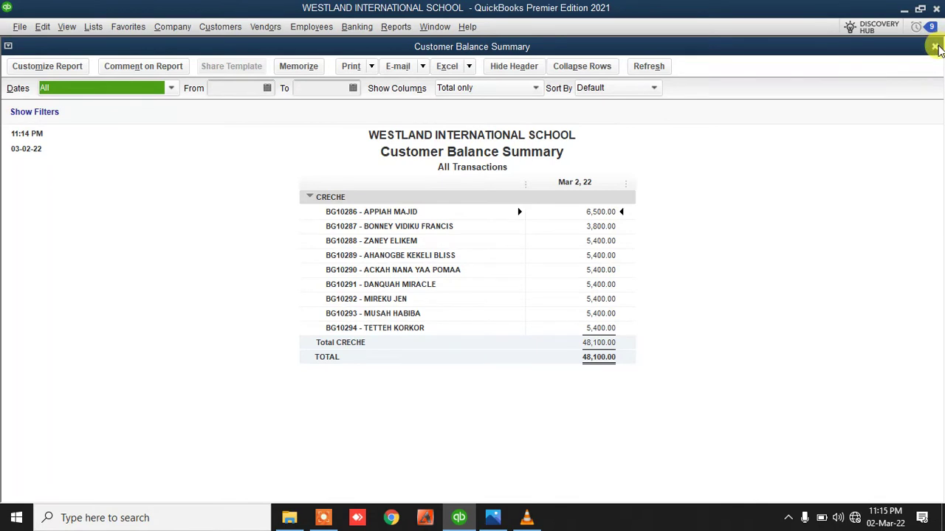
{"action": "left_click", "coordinate": [935, 47]}
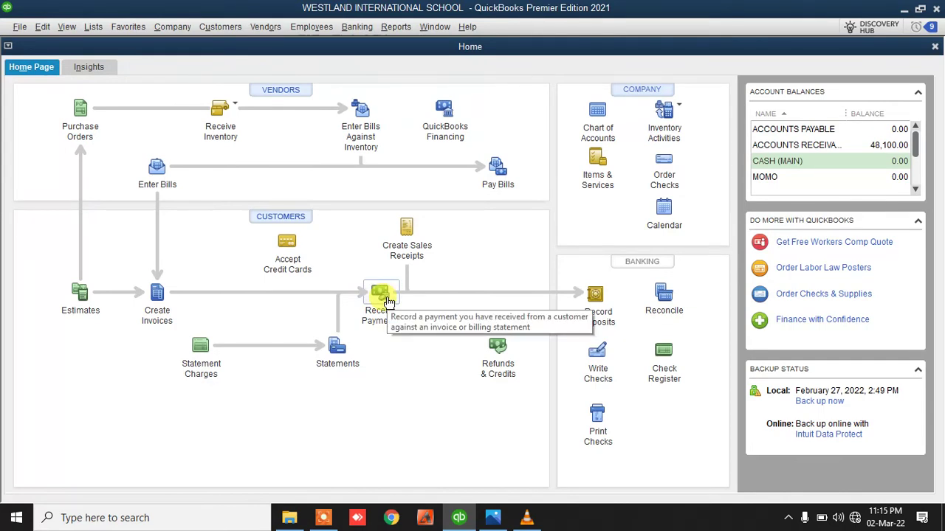
Start a Receive Payments entry for the Creche student owing 3,800.00
{"action": "left_click", "coordinate": [386, 298]}
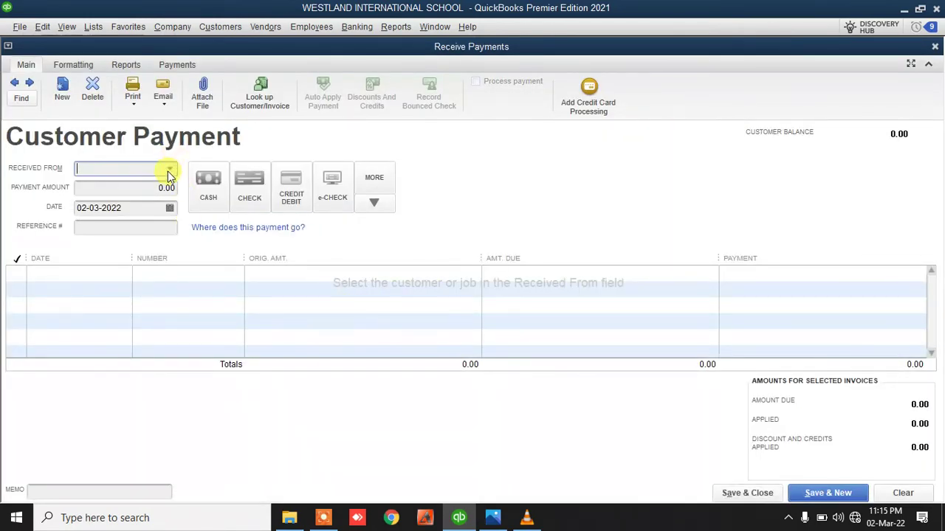
{"action": "left_click", "coordinate": [169, 172]}
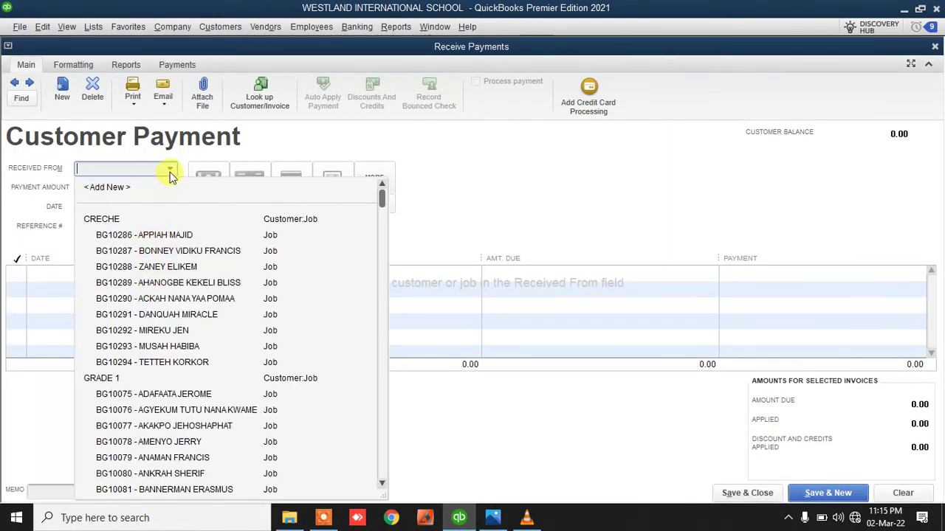
{"action": "left_click", "coordinate": [293, 134]}
{"action": "left_click", "coordinate": [88, 168]}
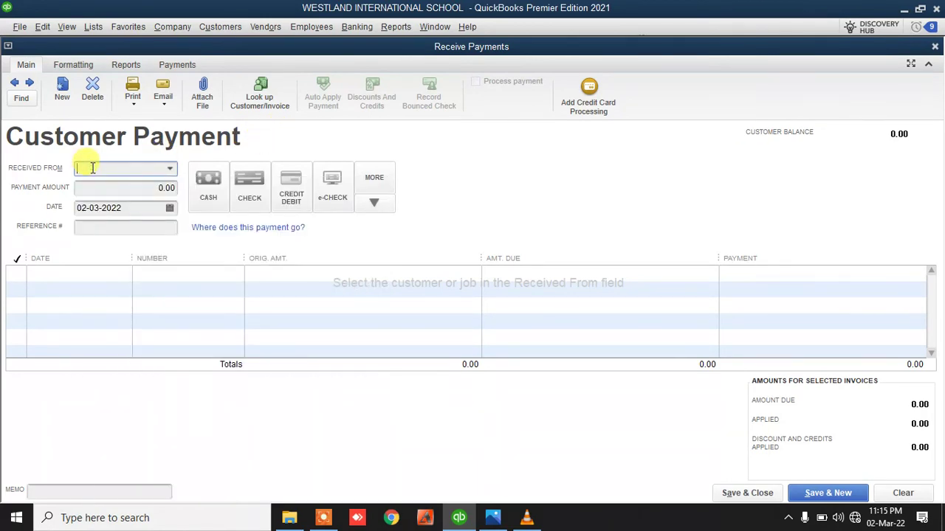
{"action": "type", "text": "HA"}
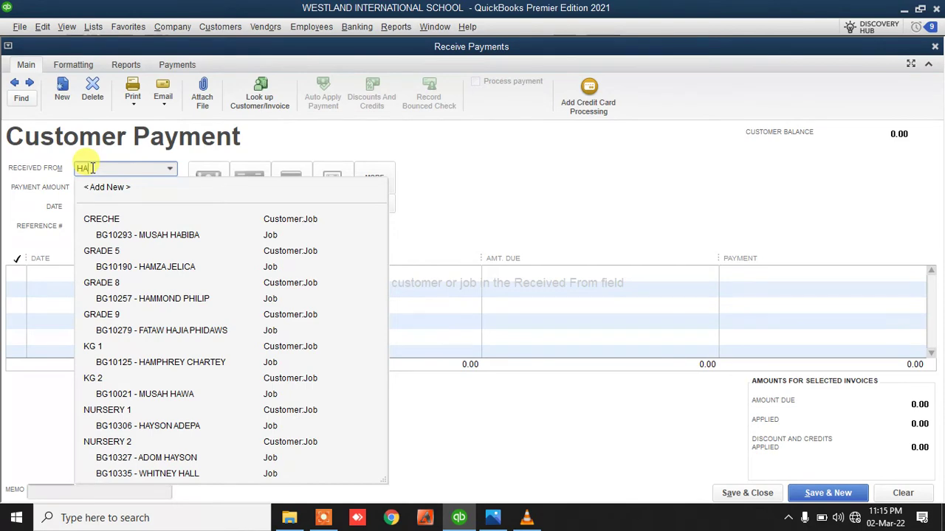
{"action": "key", "text": "BackSpace"}
{"action": "key", "text": "BackSpace"}
{"action": "key", "text": "Down"}
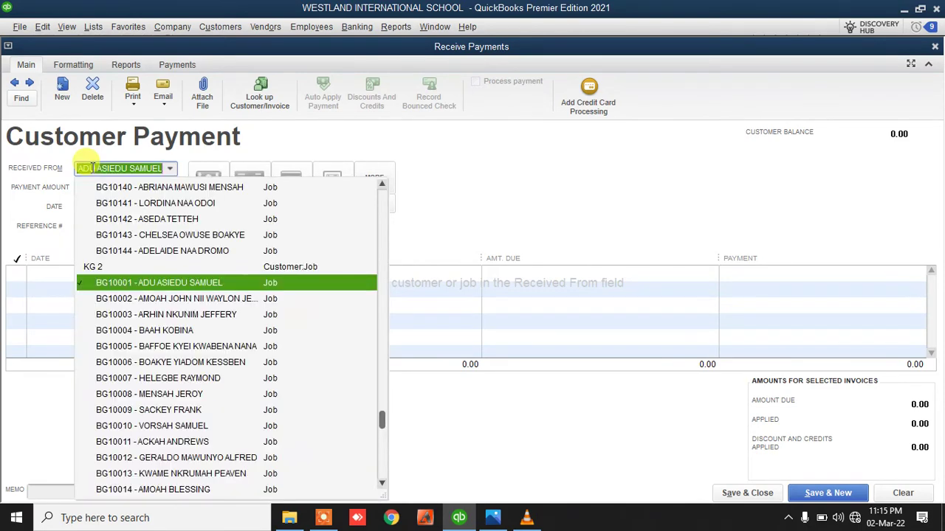
{"action": "key", "text": "BackSpace"}
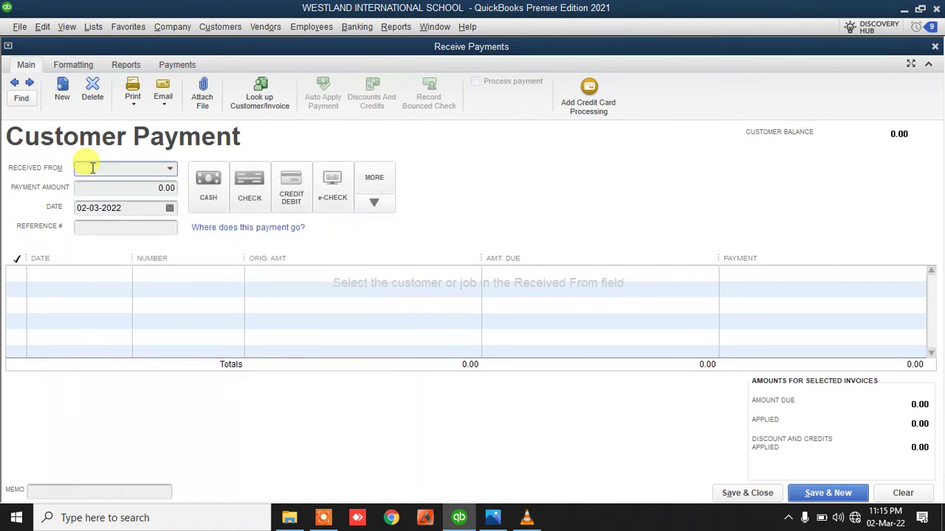
{"action": "left_click", "coordinate": [169, 168]}
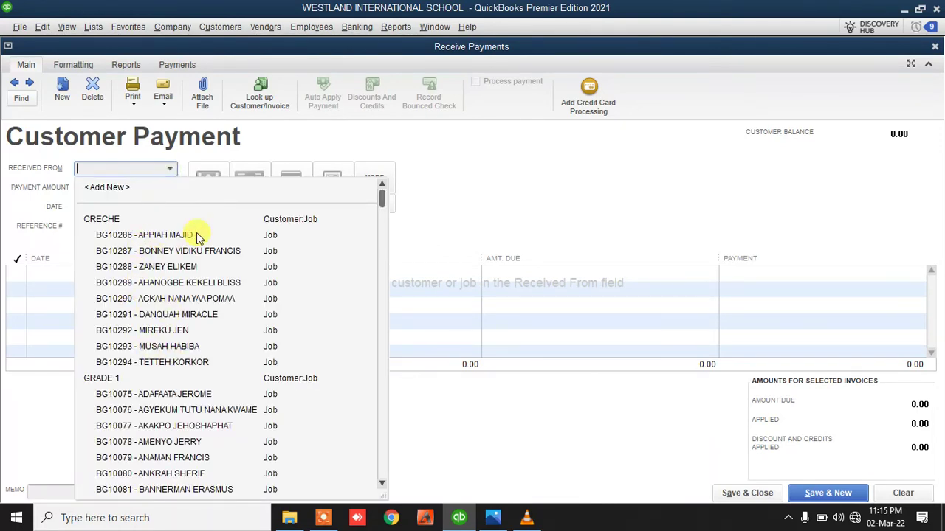
{"action": "left_click", "coordinate": [175, 253]}
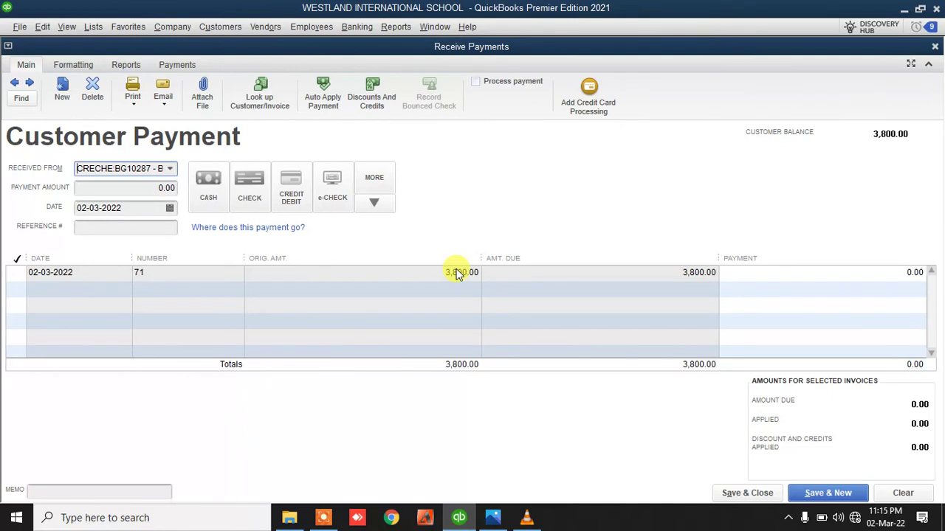
Record a 3,000.00 CASH payment and save it
{"action": "left_click", "coordinate": [140, 186]}
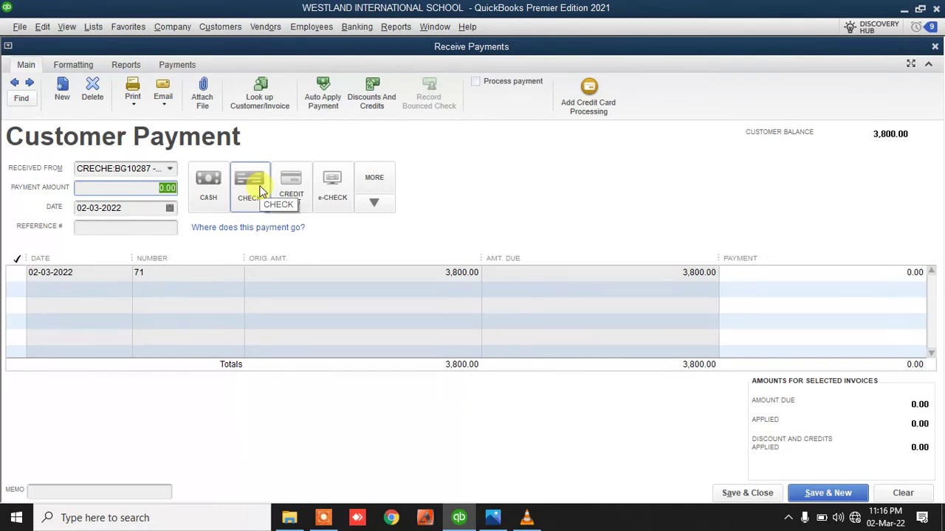
{"action": "type", "text": "3000"}
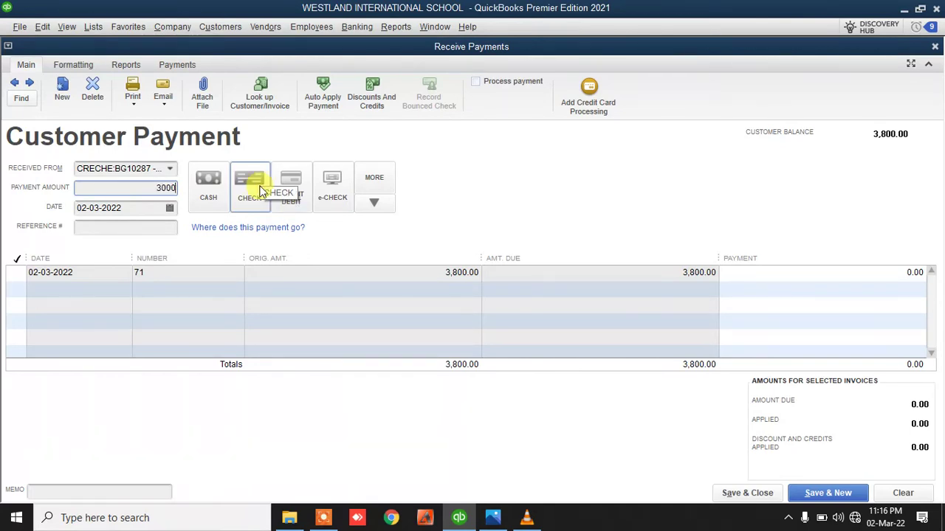
{"action": "left_click", "coordinate": [121, 207]}
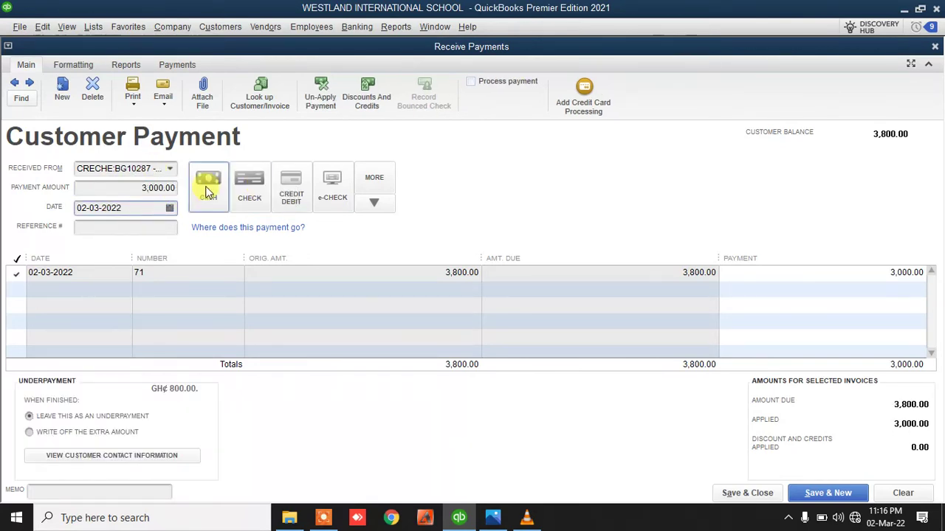
{"action": "left_click", "coordinate": [208, 191]}
{"action": "left_click", "coordinate": [249, 185]}
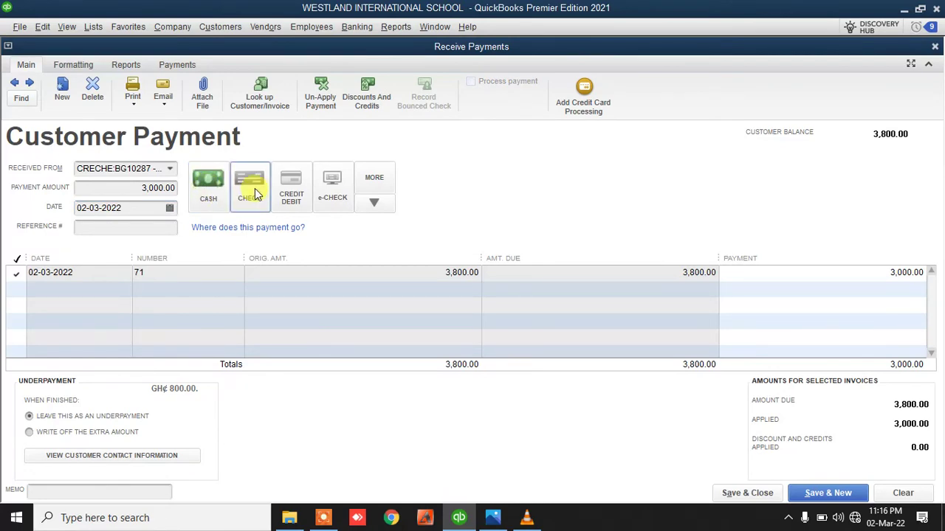
{"action": "left_click", "coordinate": [218, 198]}
{"action": "left_click", "coordinate": [748, 492]}
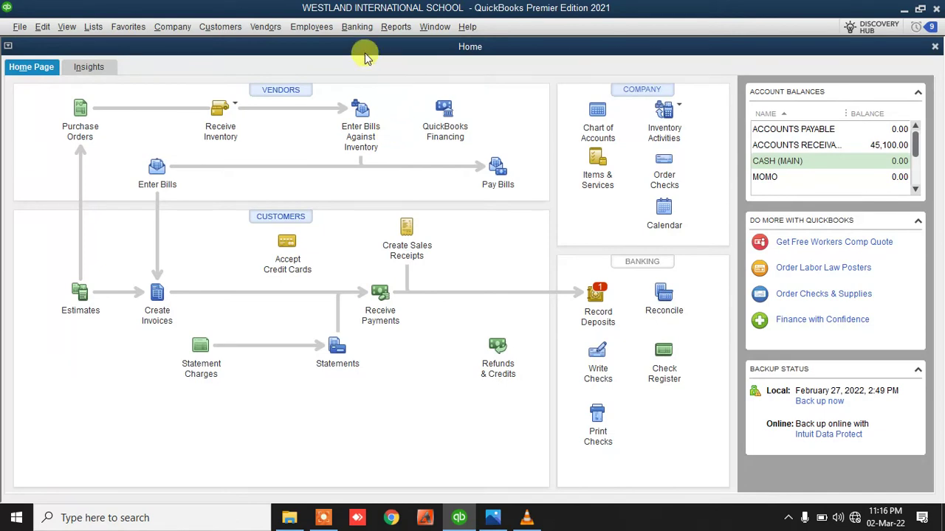
{"action": "left_click", "coordinate": [396, 26]}
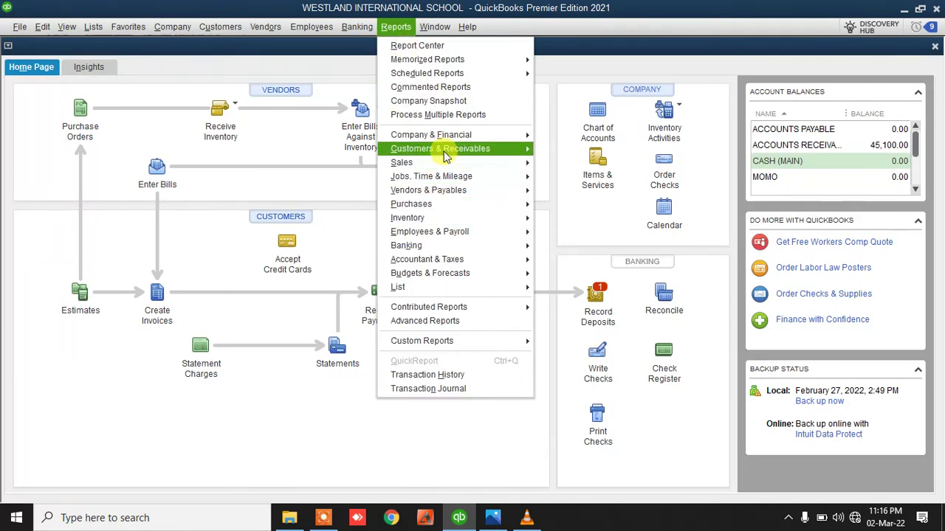
{"action": "mouse_move", "coordinate": [445, 155]}
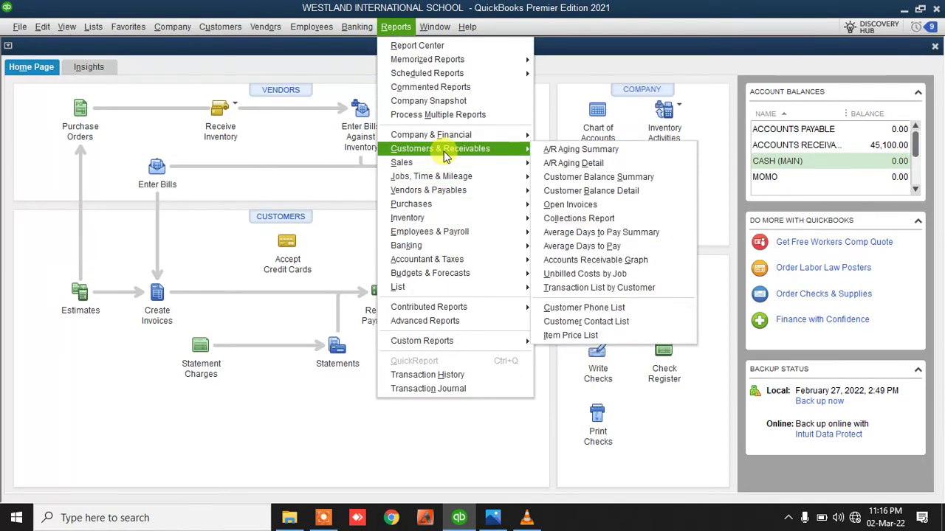
{"action": "left_click", "coordinate": [620, 177]}
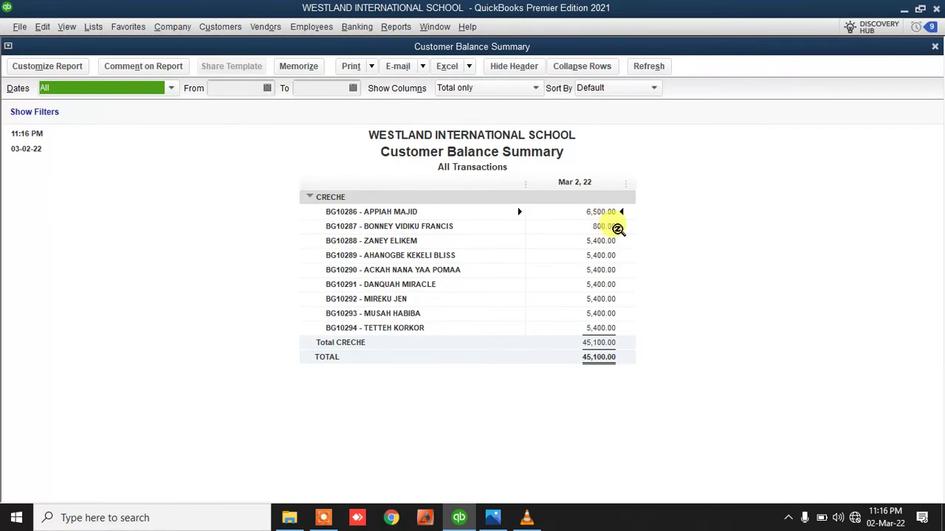
{"action": "double_click", "coordinate": [607, 226]}
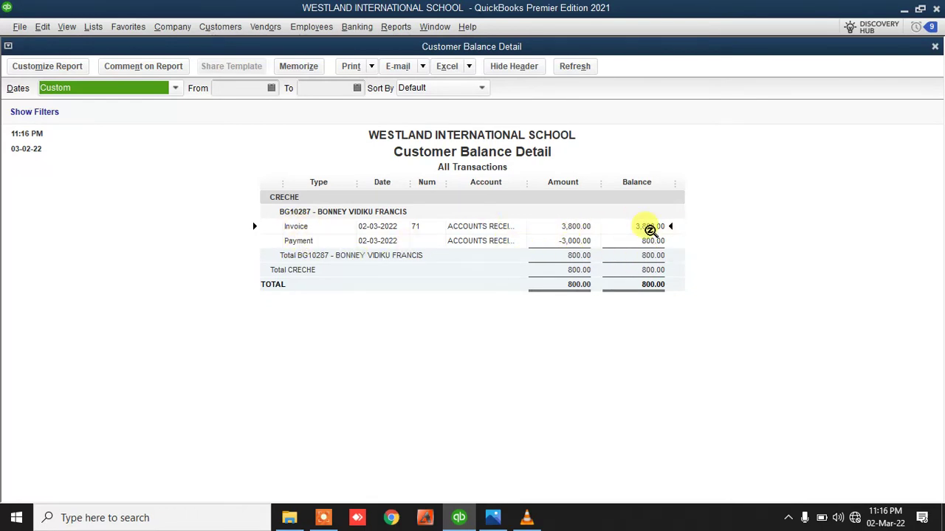
{"action": "left_click", "coordinate": [935, 47]}
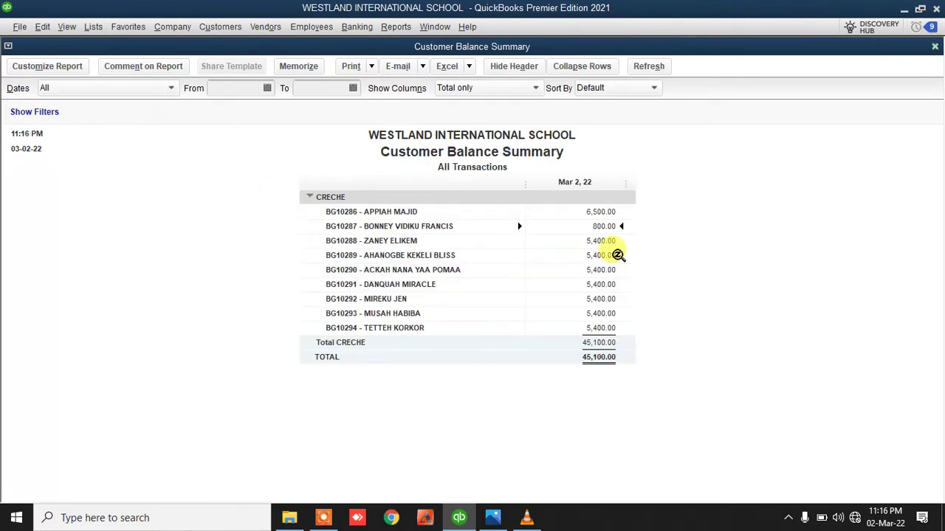
{"action": "left_click", "coordinate": [934, 48]}
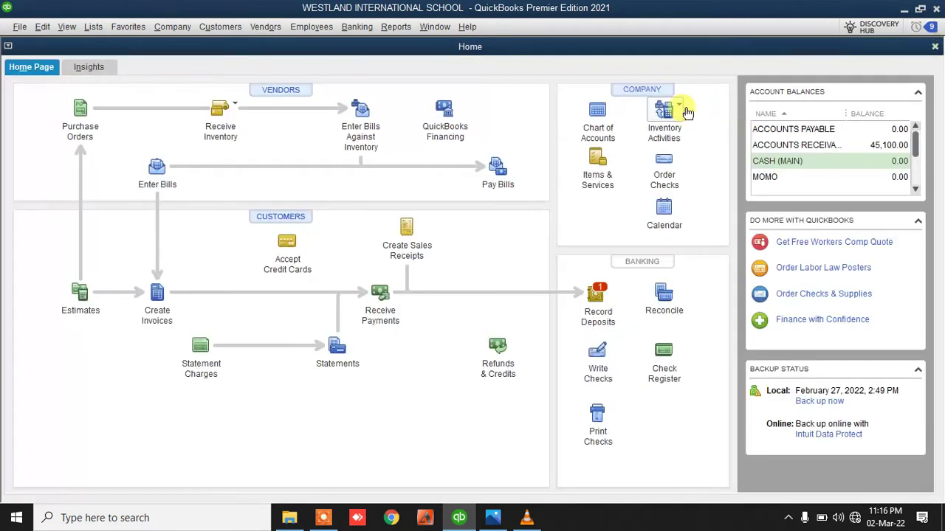
View the Customer Balance Detail report, then close it
{"action": "left_click", "coordinate": [397, 28]}
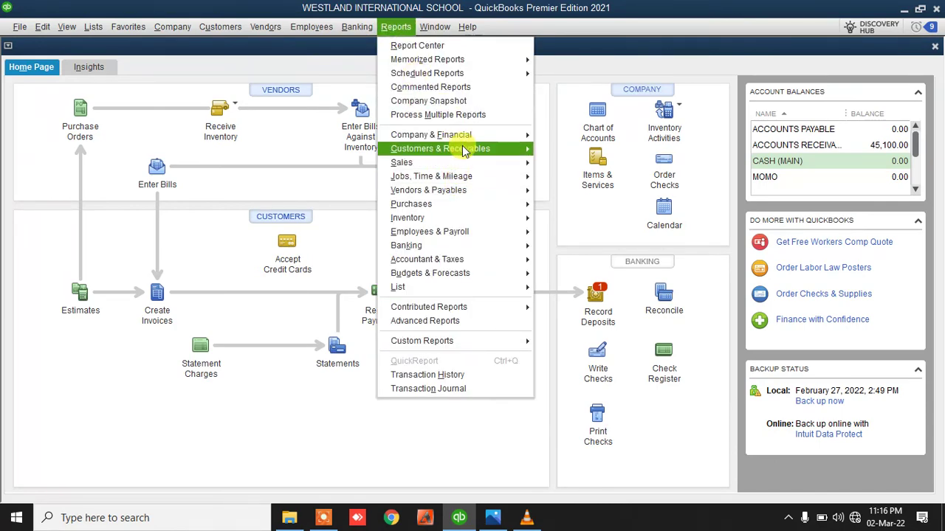
{"action": "mouse_move", "coordinate": [465, 150]}
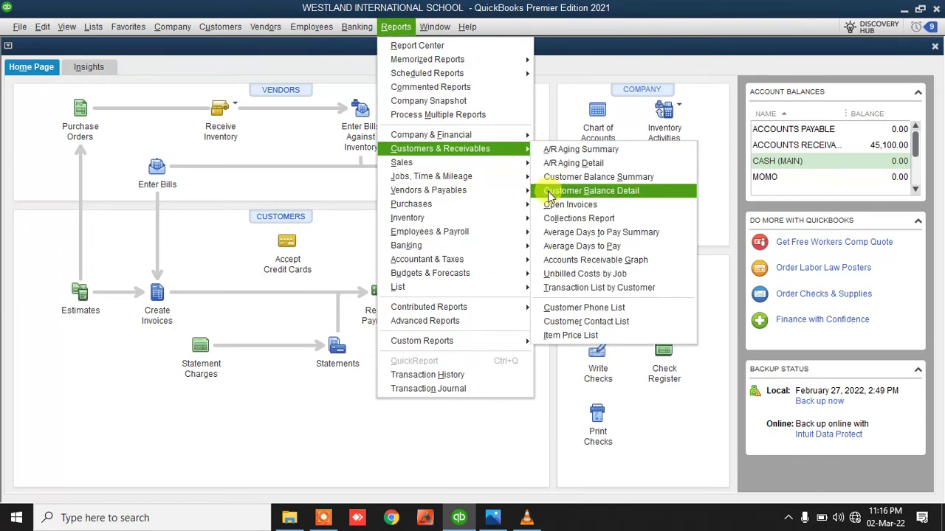
{"action": "left_click", "coordinate": [591, 191]}
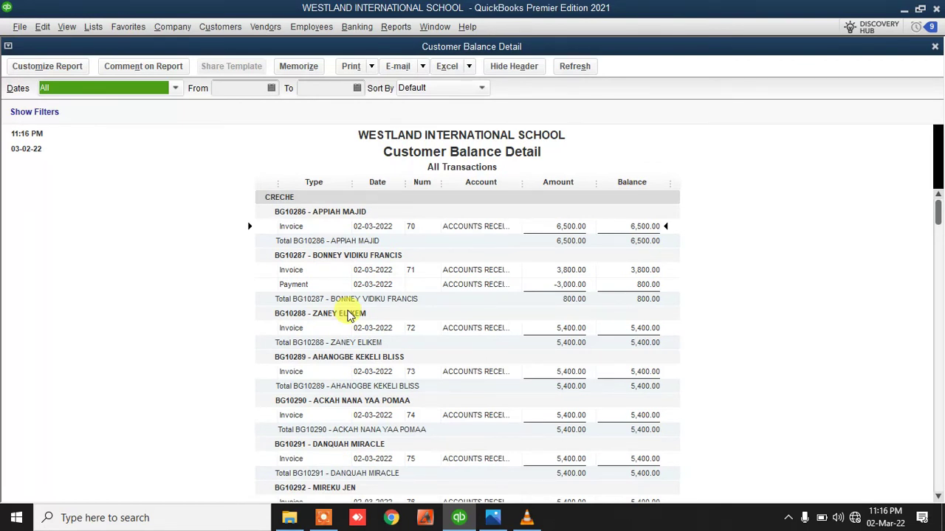
{"action": "left_click", "coordinate": [934, 47]}
Review the Customer Balance Summary showing 45,100.00 owed, then close it
{"action": "left_click", "coordinate": [396, 26]}
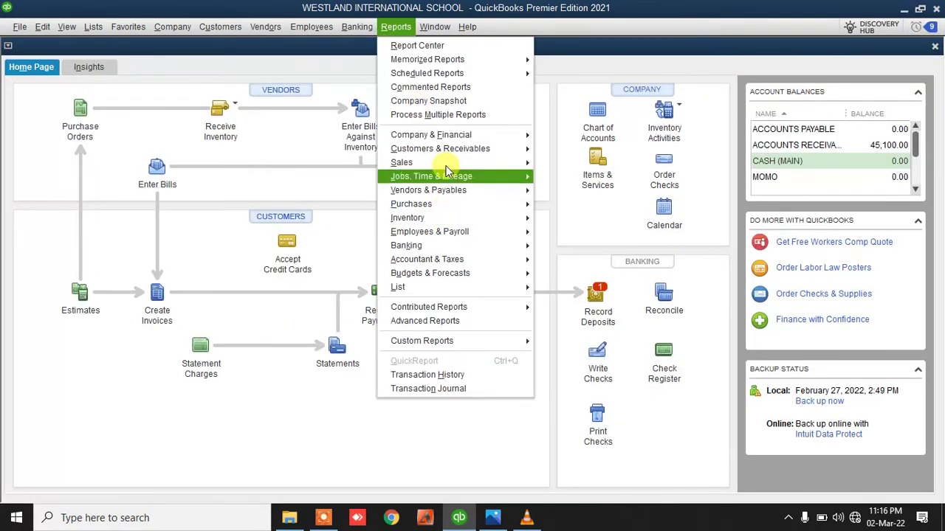
{"action": "mouse_move", "coordinate": [449, 151]}
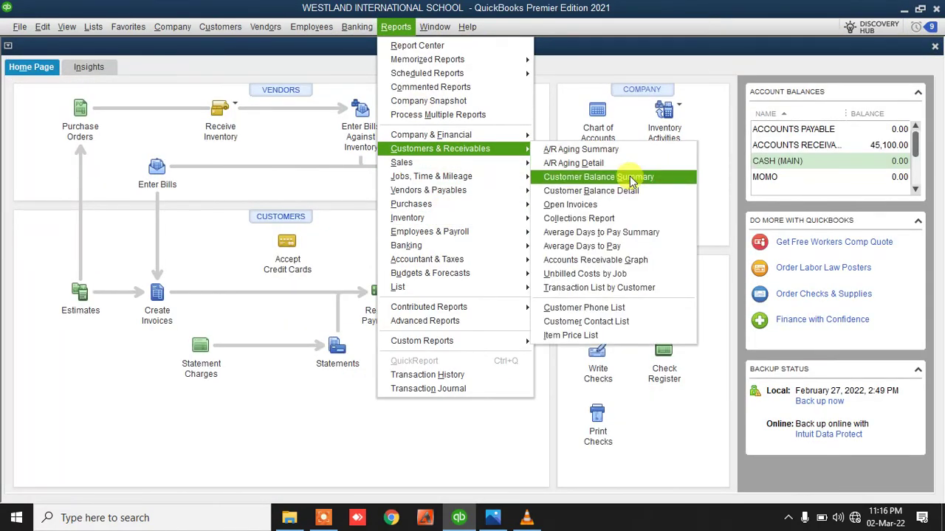
{"action": "left_click", "coordinate": [629, 177]}
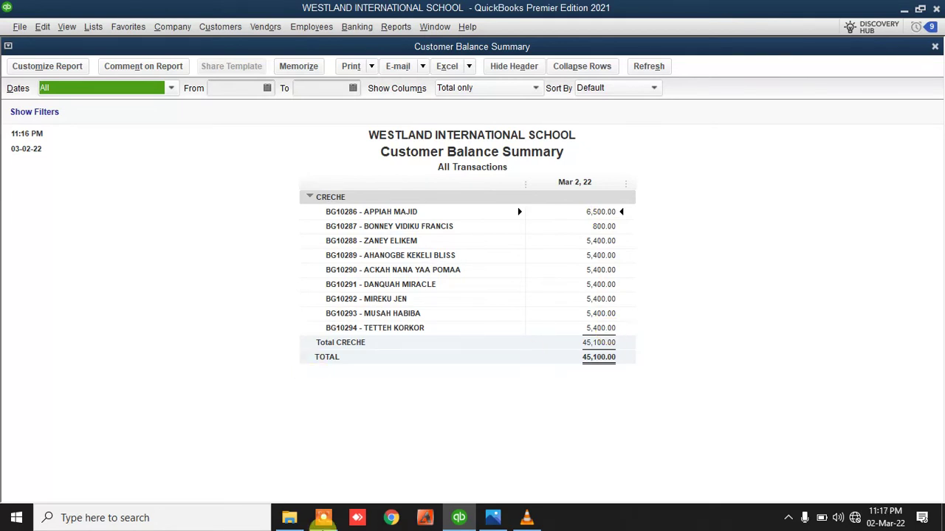
{"action": "left_click", "coordinate": [935, 46]}
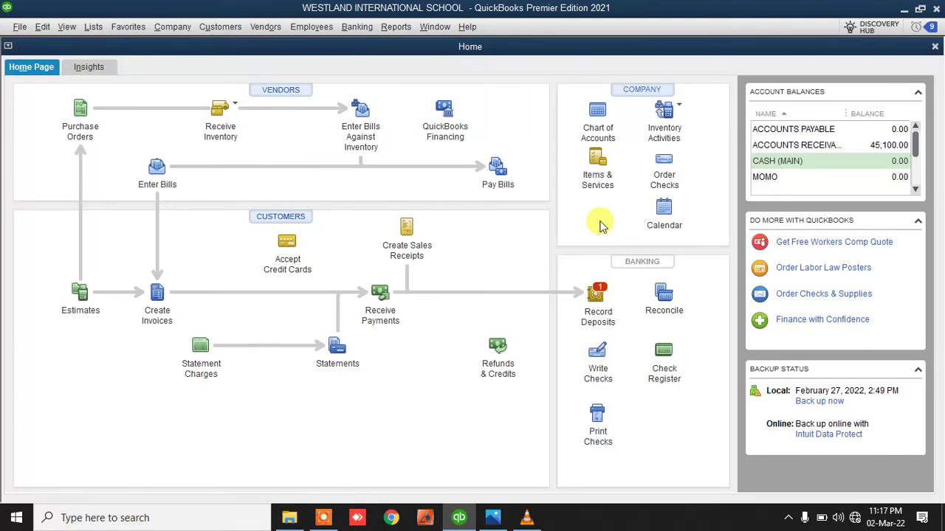
Add a new bank account named GCB as the Record Deposits destination
{"action": "left_click", "coordinate": [597, 299]}
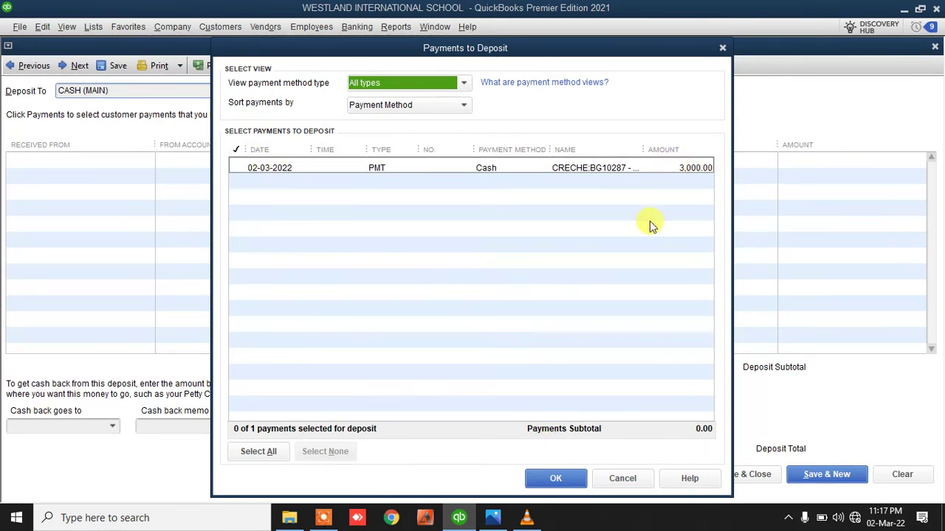
{"action": "mouse_move", "coordinate": [647, 150]}
{"action": "left_mouse_down"}
{"action": "mouse_move", "coordinate": [679, 150]}
{"action": "mouse_move", "coordinate": [634, 150]}
{"action": "left_mouse_up"}
{"action": "left_click", "coordinate": [567, 477]}
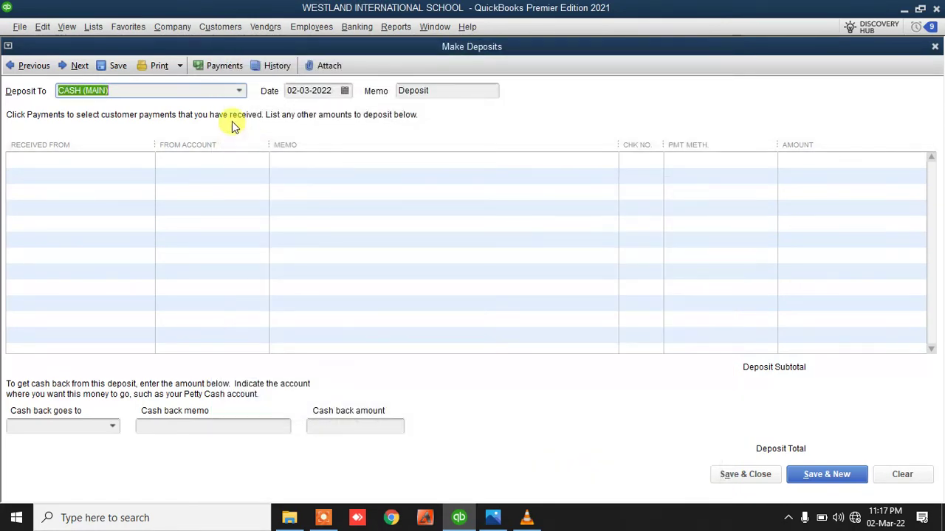
{"action": "left_click", "coordinate": [236, 89]}
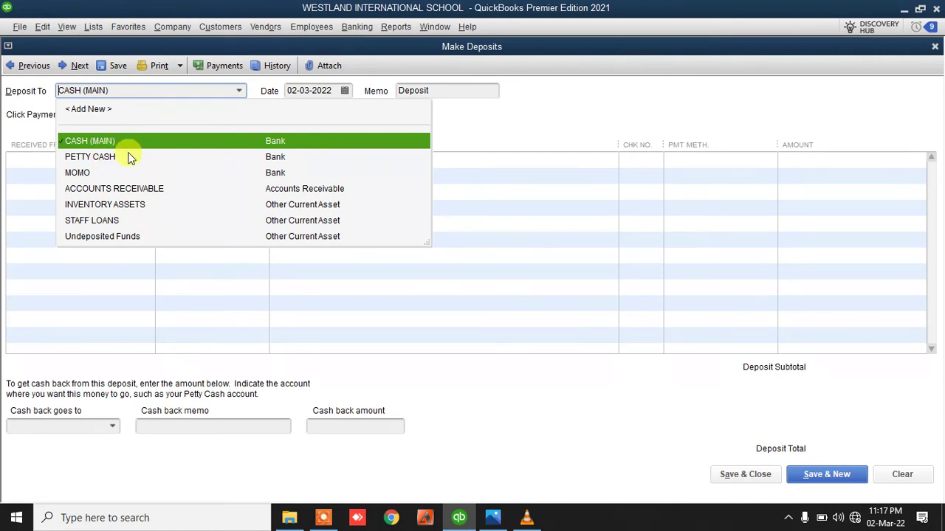
{"action": "key", "text": "BackSpace"}
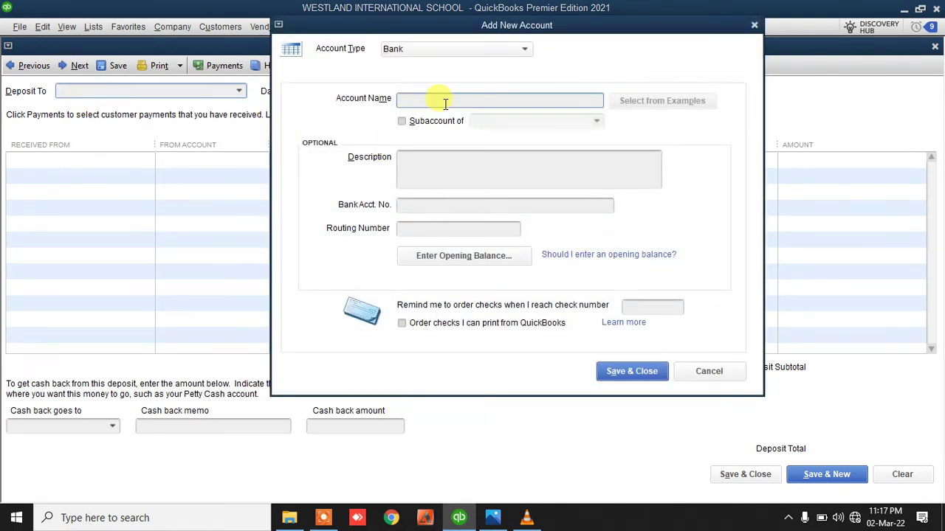
{"action": "left_click", "coordinate": [445, 103]}
{"action": "type", "text": "GCB"}
{"action": "left_click", "coordinate": [619, 370]}
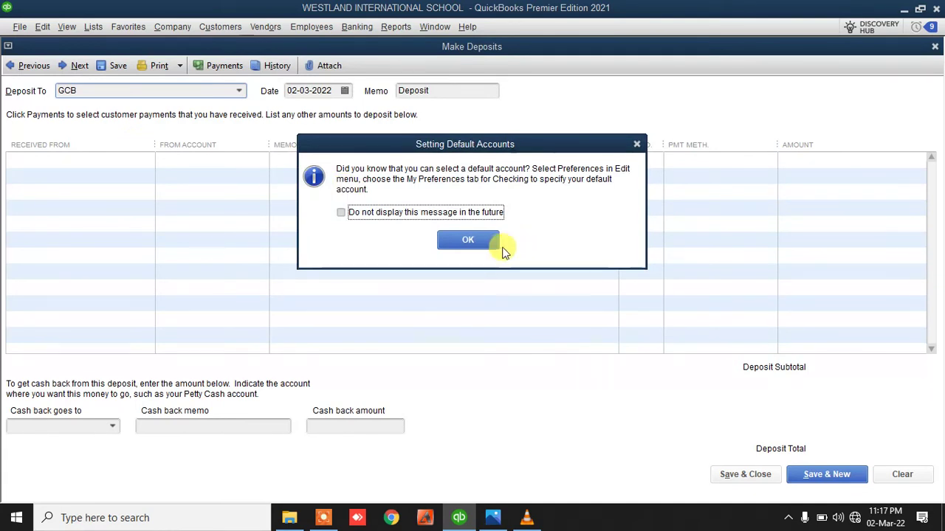
{"action": "left_click", "coordinate": [447, 237]}
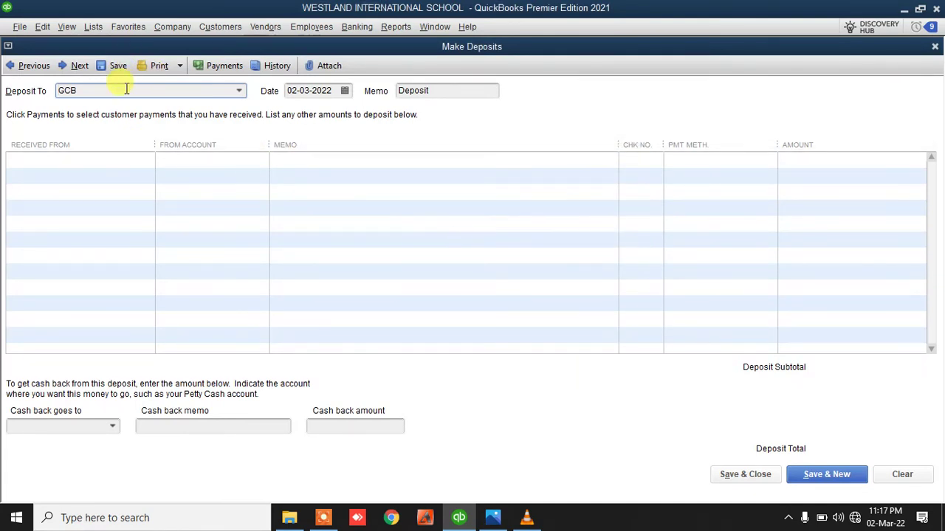
{"action": "left_click", "coordinate": [240, 91]}
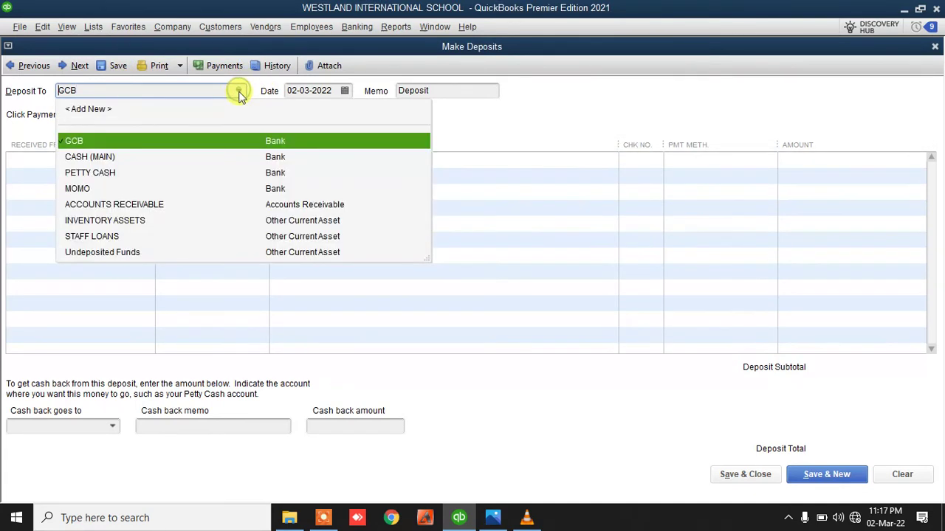
{"action": "left_click", "coordinate": [101, 141]}
{"action": "left_click", "coordinate": [745, 475]}
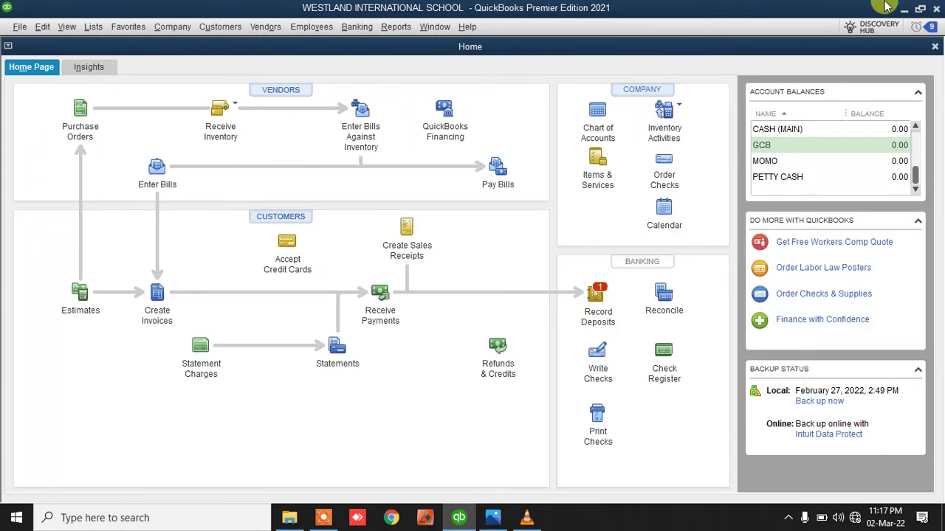
Deposit the 3,000.00 creche cash payment into GCB and save it
{"action": "left_click", "coordinate": [596, 297]}
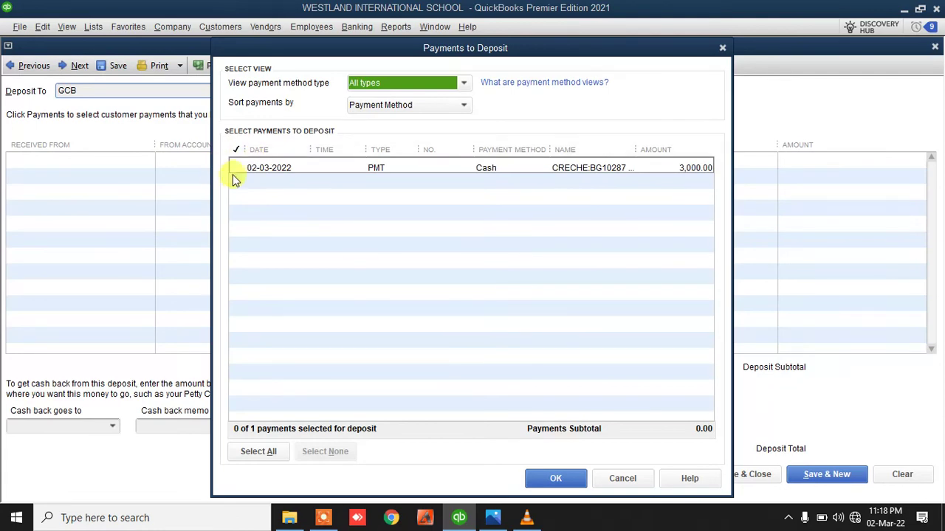
{"action": "left_click", "coordinate": [234, 169]}
{"action": "left_click", "coordinate": [540, 476]}
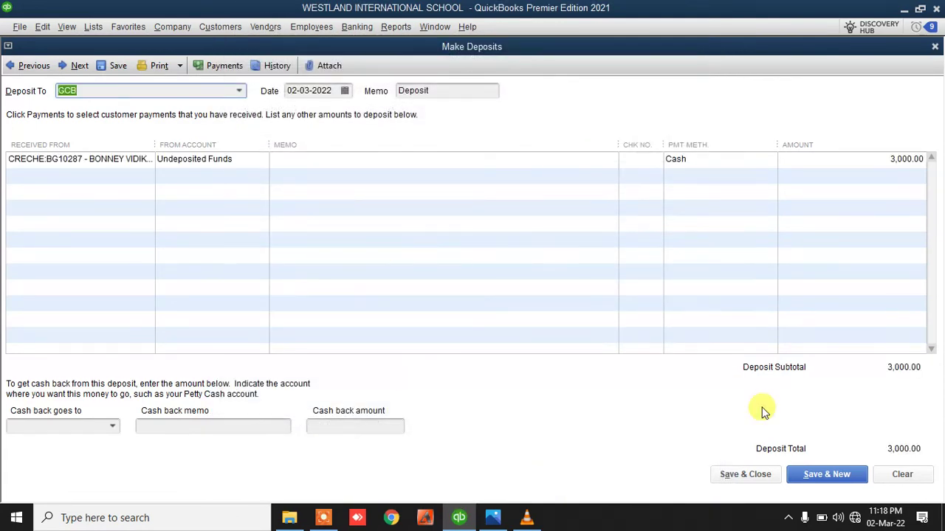
{"action": "left_click", "coordinate": [741, 475]}
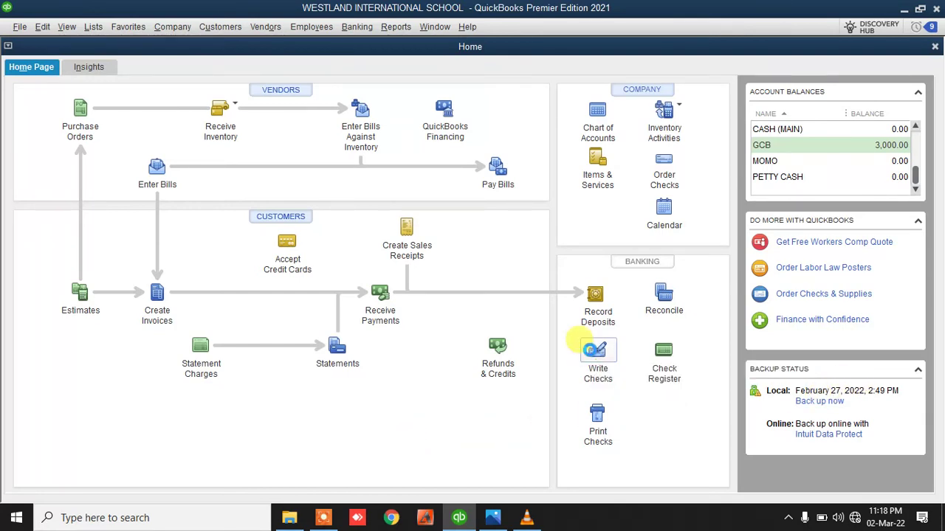
Write a 400.00 GCB cheque to PERIODICAL & NEWSPAPERS with memo MONTHLY NEWSPAPERS
{"action": "left_click", "coordinate": [594, 349]}
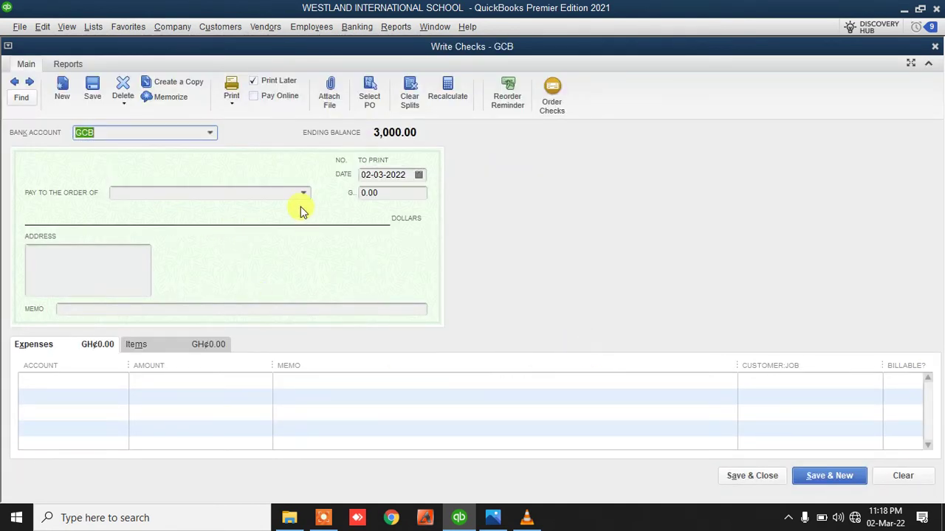
{"action": "left_click", "coordinate": [210, 132]}
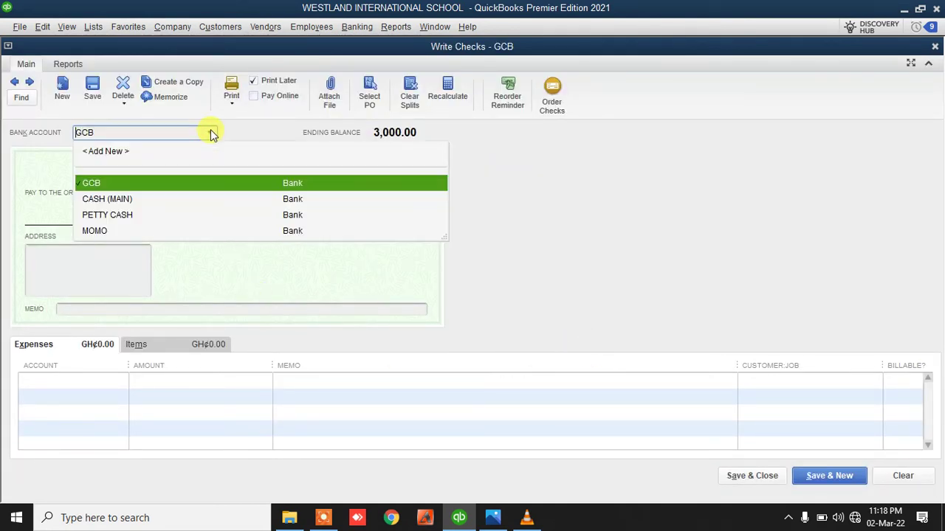
{"action": "left_click", "coordinate": [160, 189]}
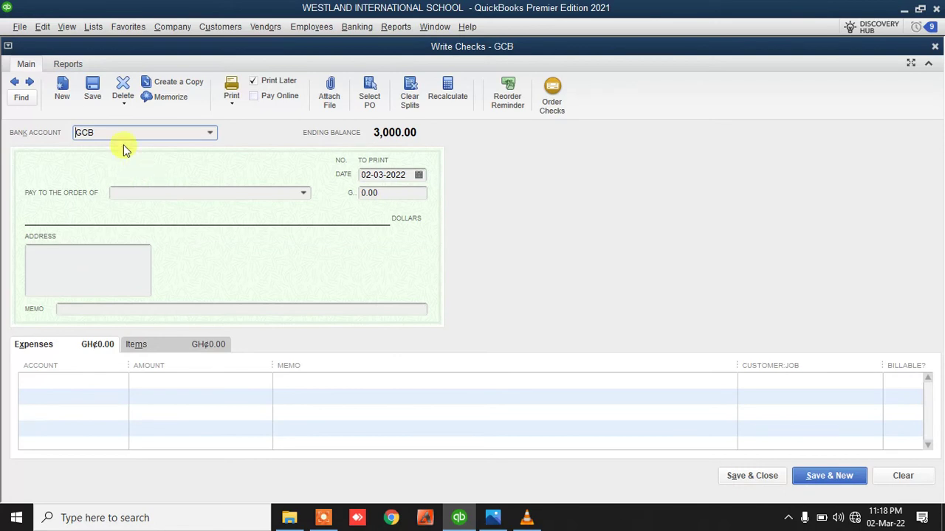
{"action": "left_click_drag", "start_coordinate": [129, 362], "coordinate": [227, 366]}
{"action": "left_click", "coordinate": [217, 381]}
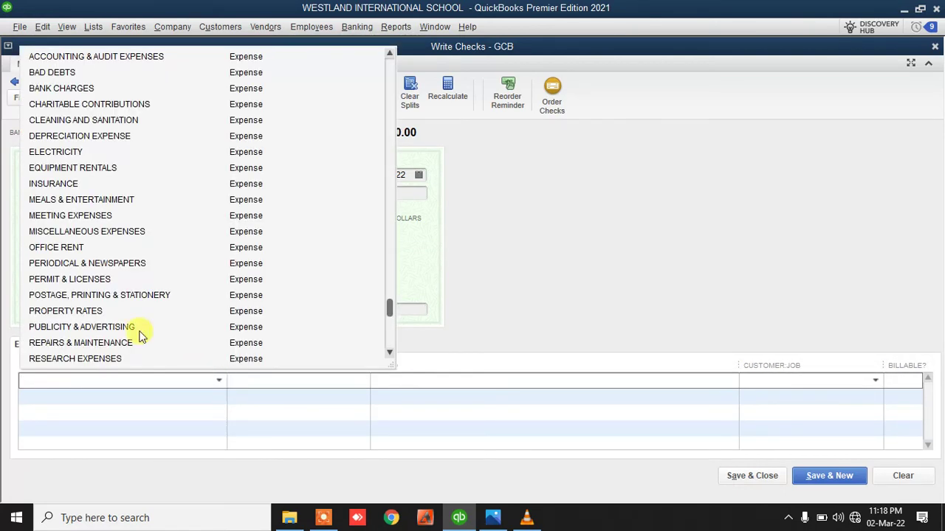
{"action": "left_click", "coordinate": [77, 263]}
{"action": "left_click", "coordinate": [258, 381]}
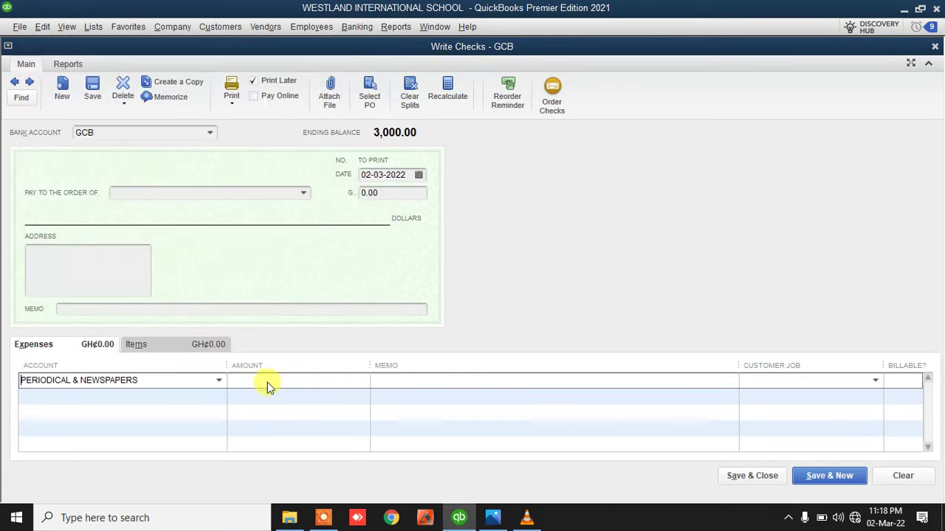
{"action": "type", "text": "40"}
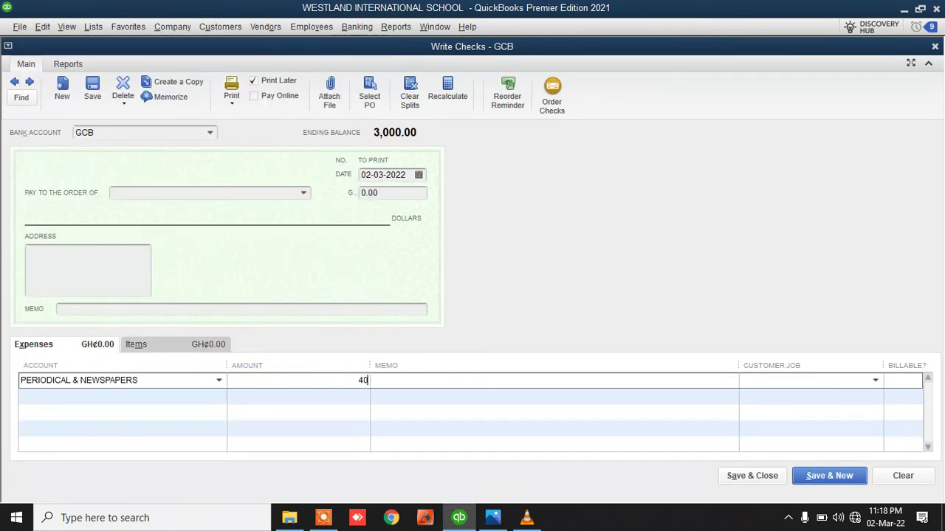
{"action": "type", "text": "0"}
{"action": "left_click", "coordinate": [430, 384]}
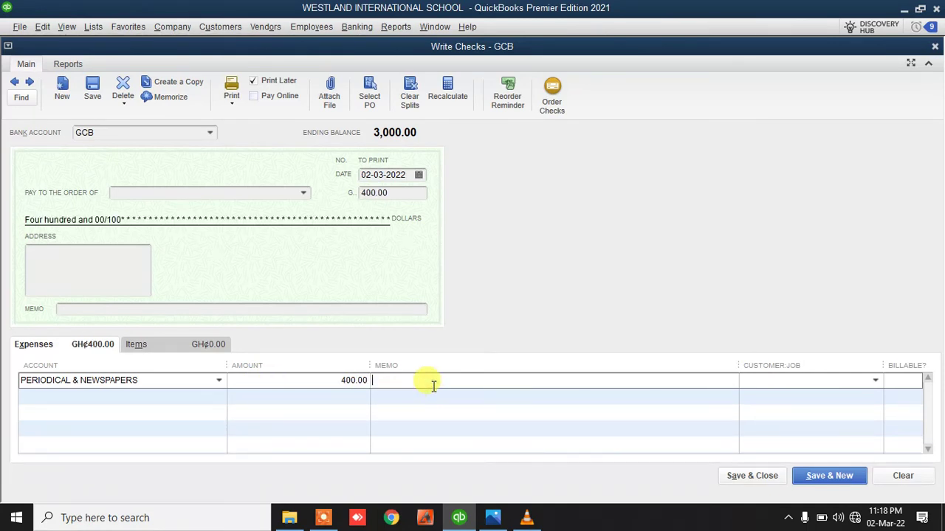
{"action": "type", "text": "MONTHLY NEWSPAPERS"}
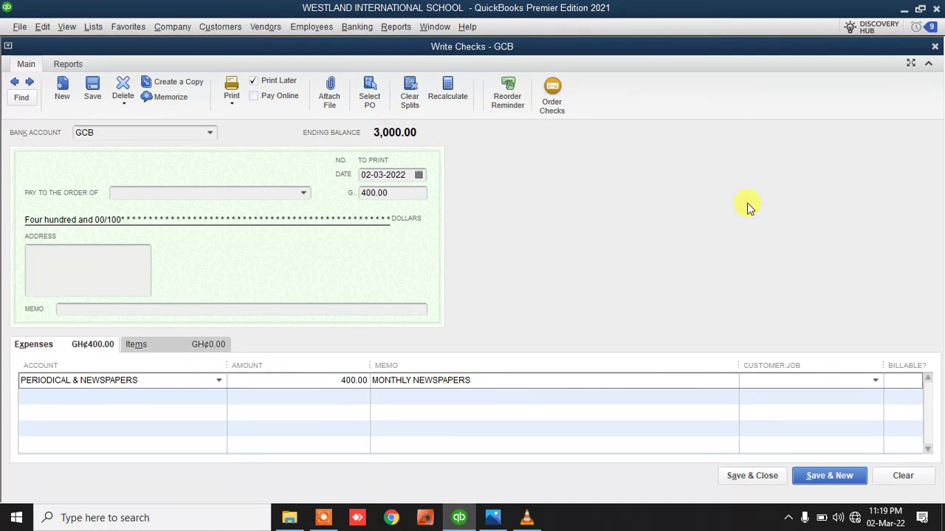
{"action": "left_click", "coordinate": [754, 476]}
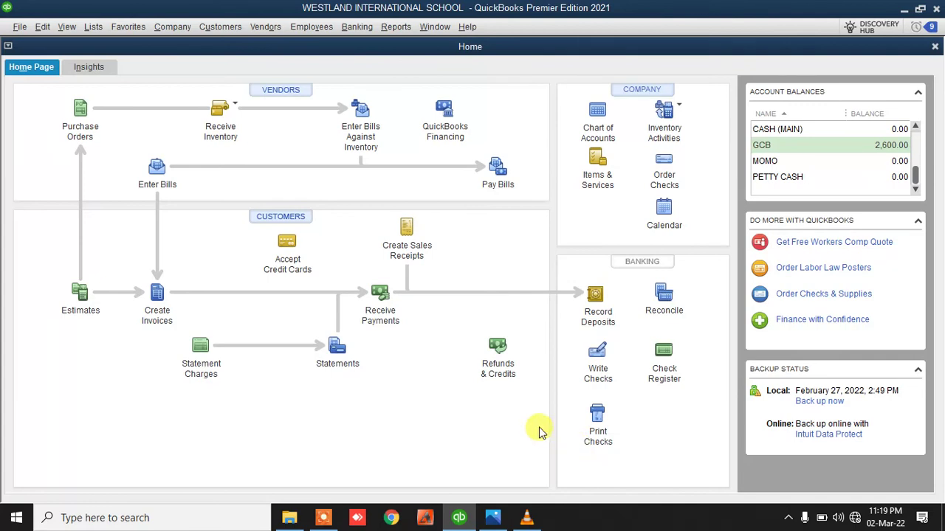
Transfer 500.00 from GCB to PETTY CASH and check the new 500.00 petty cash balance
{"action": "left_click", "coordinate": [357, 26]}
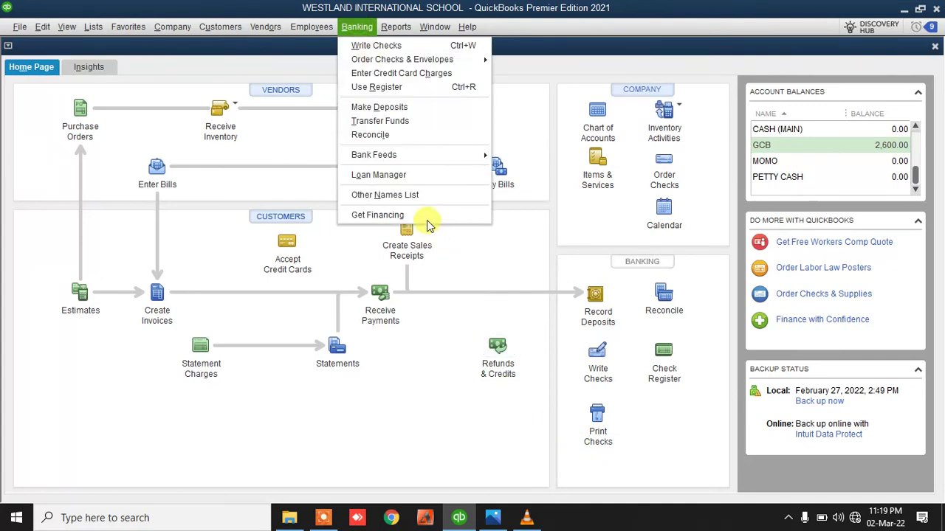
{"action": "left_click", "coordinate": [396, 121]}
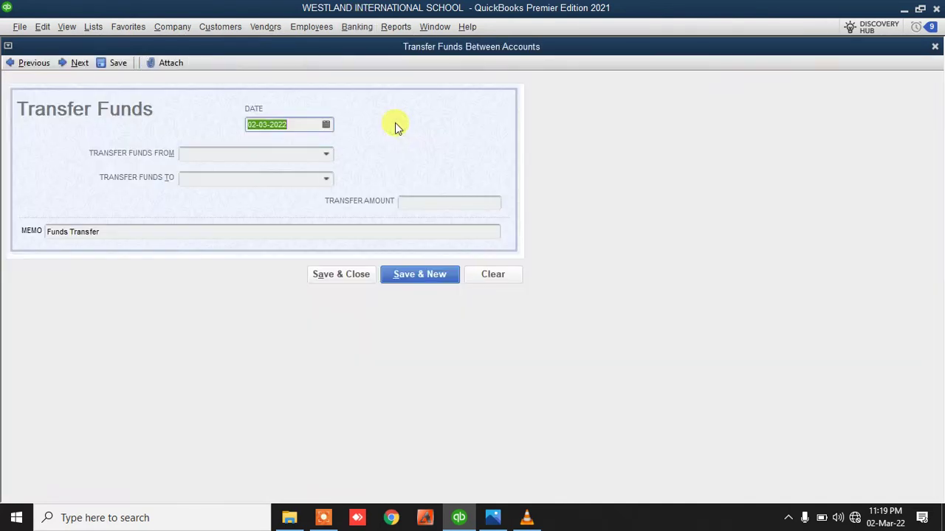
{"action": "left_click", "coordinate": [326, 153]}
{"action": "left_click", "coordinate": [224, 201]}
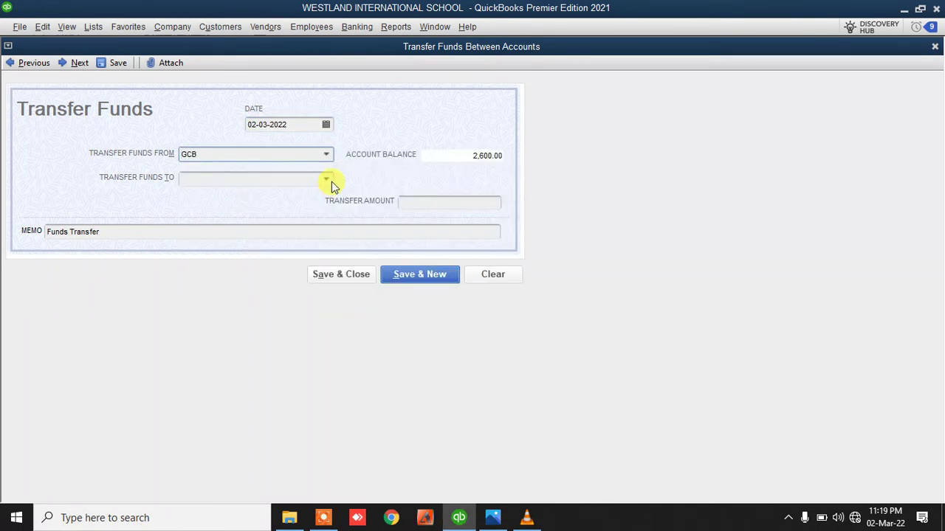
{"action": "left_click", "coordinate": [326, 180]}
{"action": "left_click", "coordinate": [224, 263]}
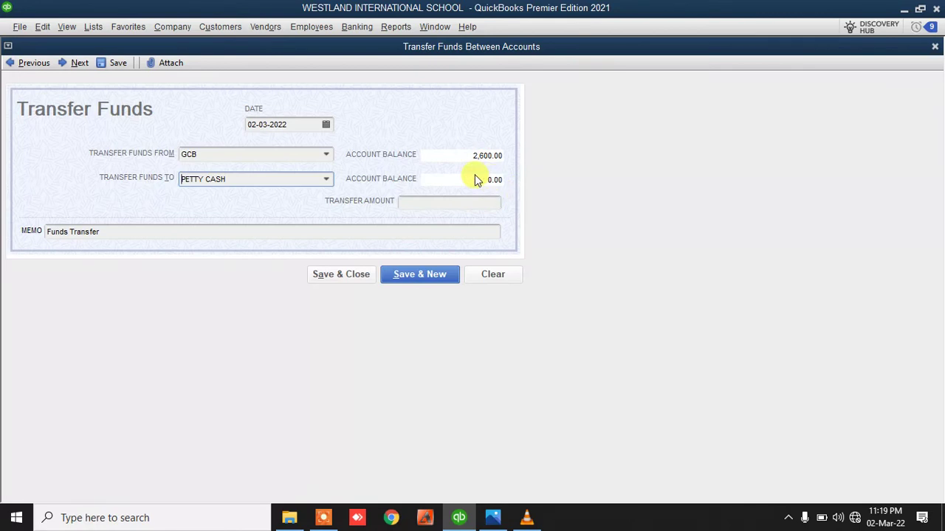
{"action": "left_click", "coordinate": [443, 198]}
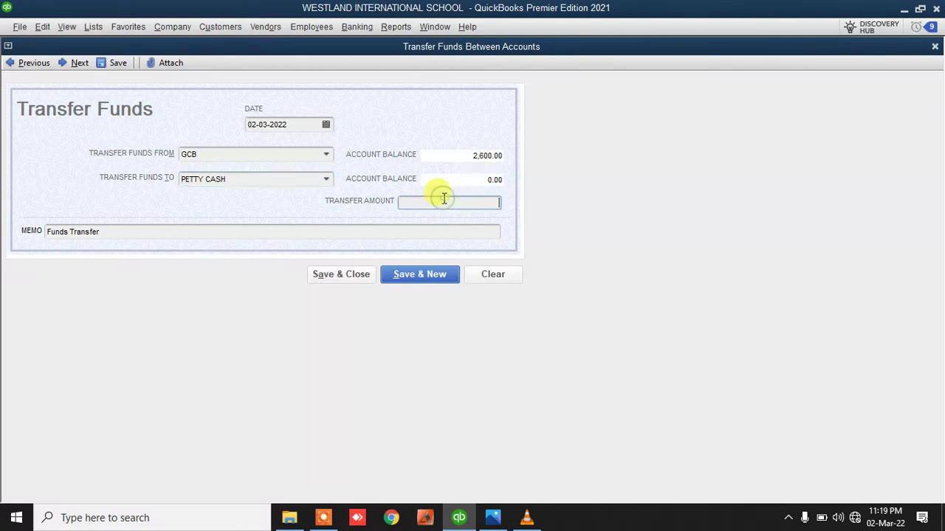
{"action": "left_click", "coordinate": [339, 276]}
{"action": "left_click", "coordinate": [885, 181]}
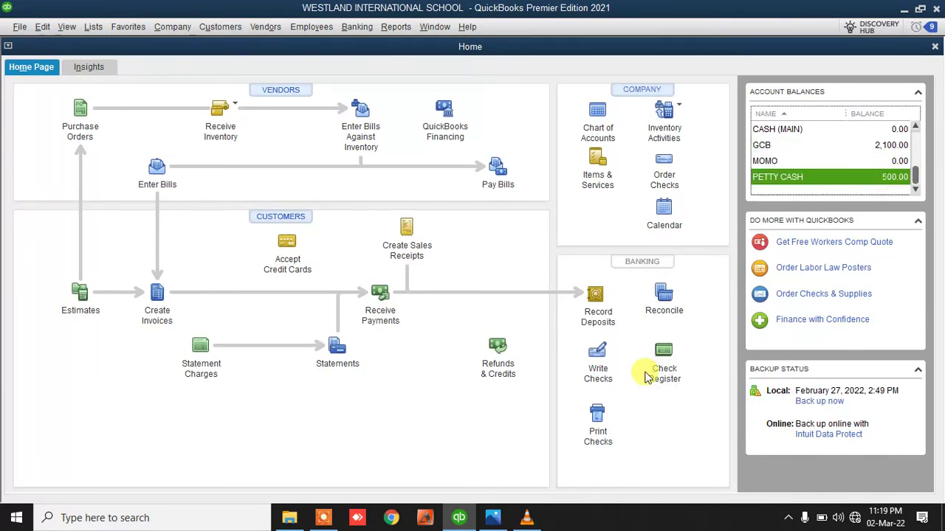
Save a 120.00 PETTY CASH cheque charged to MEALS & ENTERTAINMENT, then start a new cheque
{"action": "left_click", "coordinate": [614, 361]}
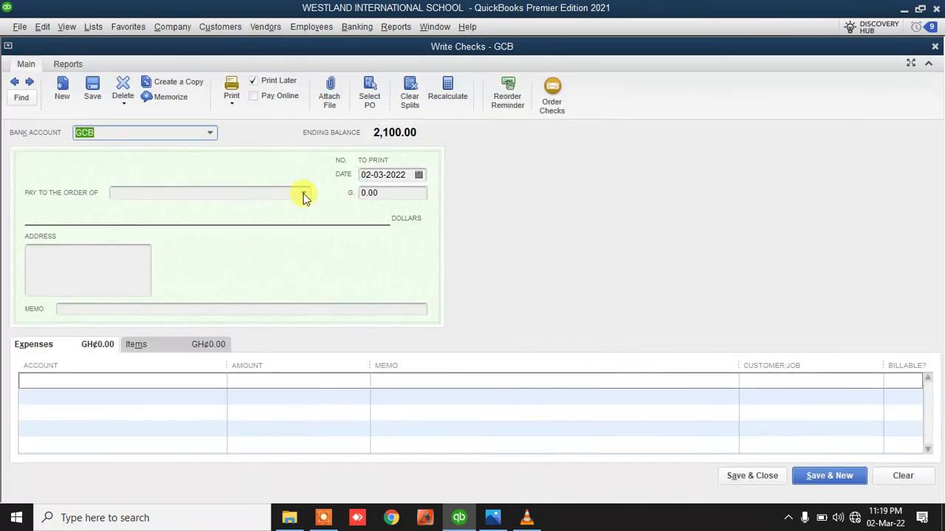
{"action": "left_click", "coordinate": [211, 135]}
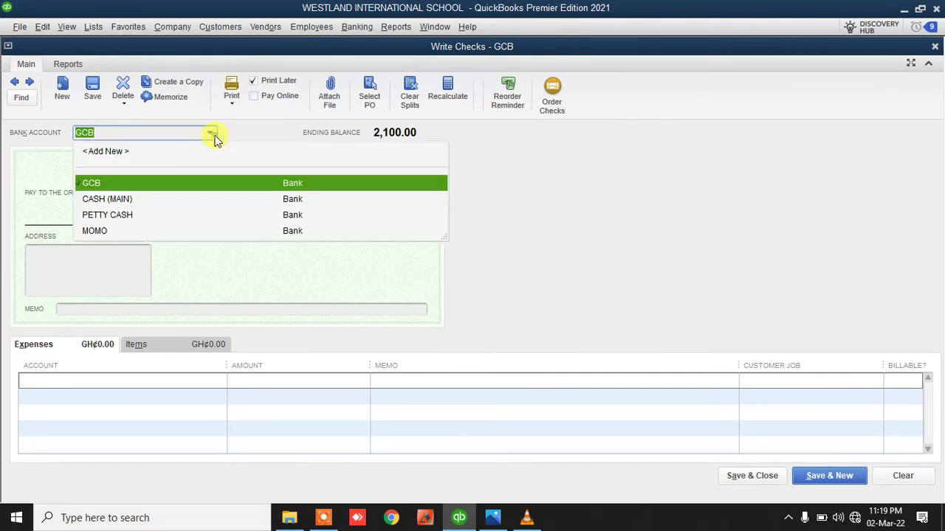
{"action": "left_click", "coordinate": [121, 219]}
{"action": "left_click", "coordinate": [493, 231]}
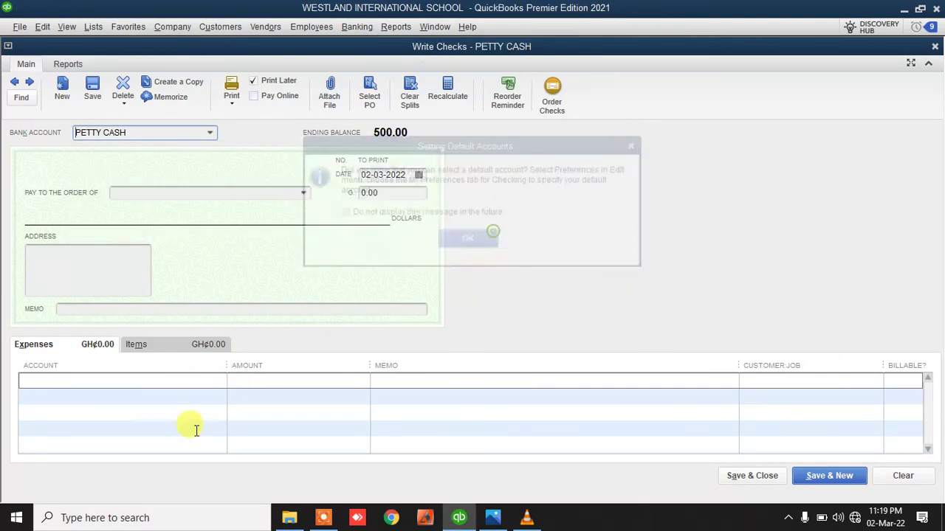
{"action": "left_click", "coordinate": [219, 380]}
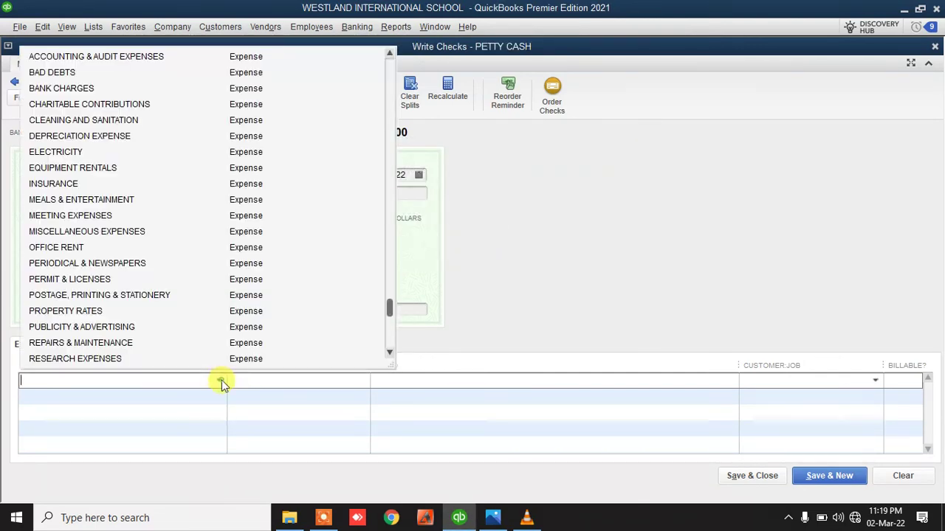
{"action": "left_click", "coordinate": [87, 200]}
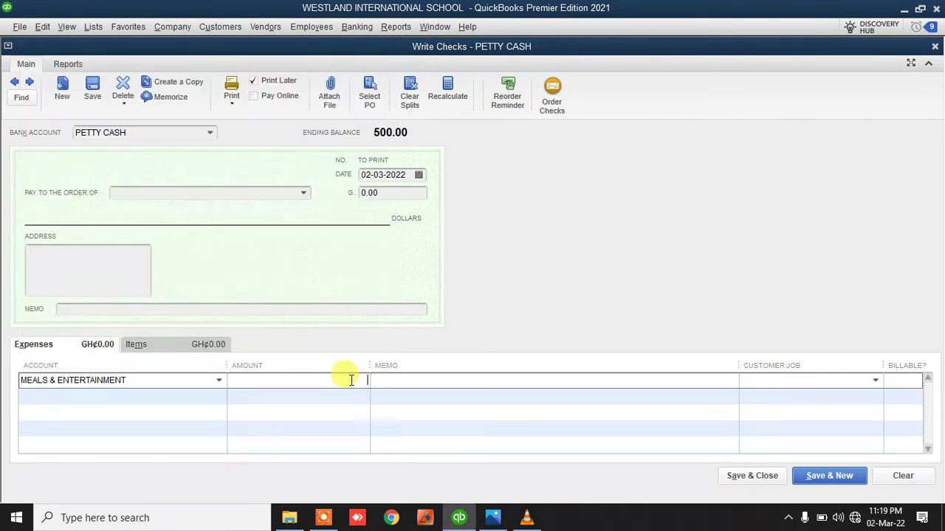
{"action": "type", "text": "2"}
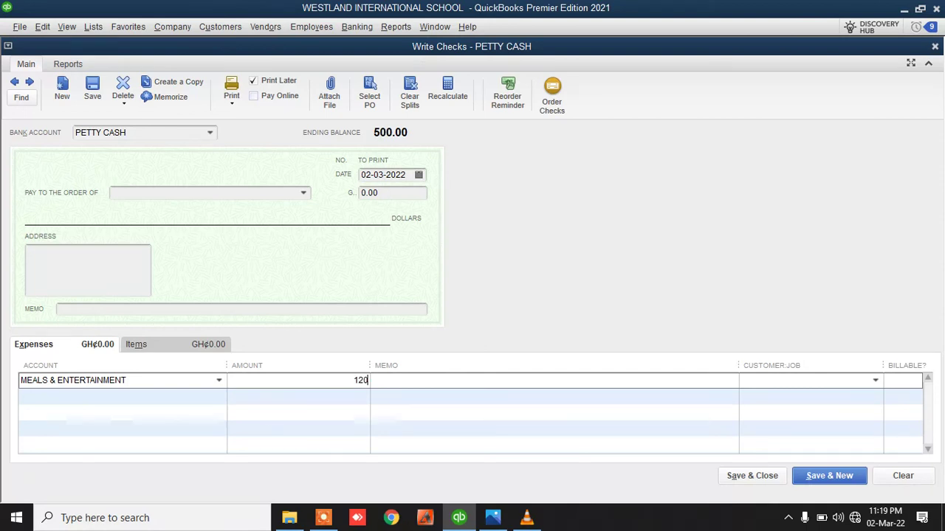
{"action": "type", "text": "0"}
{"action": "left_click", "coordinate": [408, 382]}
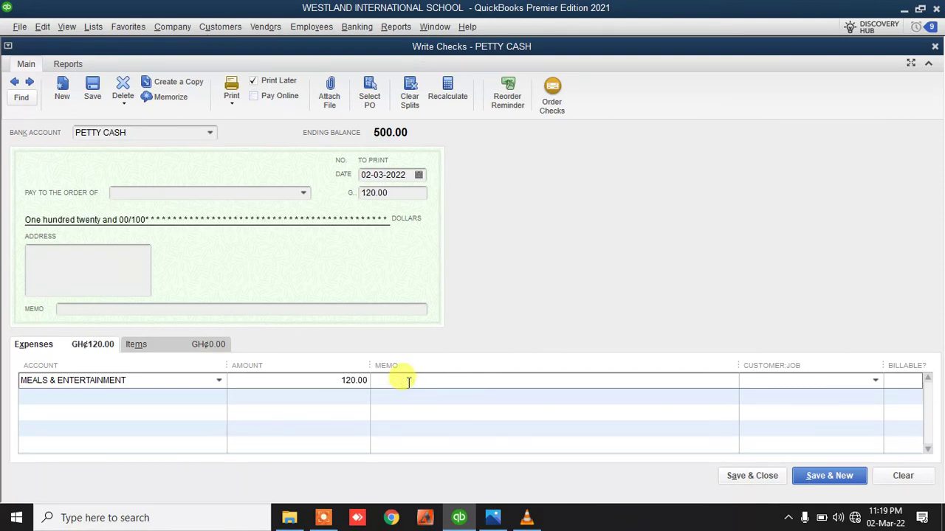
{"action": "left_click", "coordinate": [835, 476]}
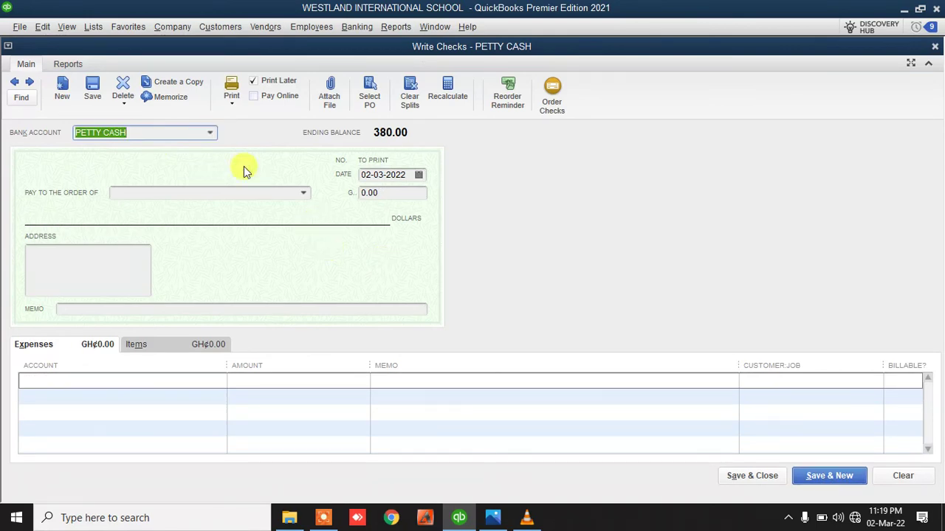
Add MELCOM as a new vendor payee on the cheque
{"action": "left_click", "coordinate": [301, 193]}
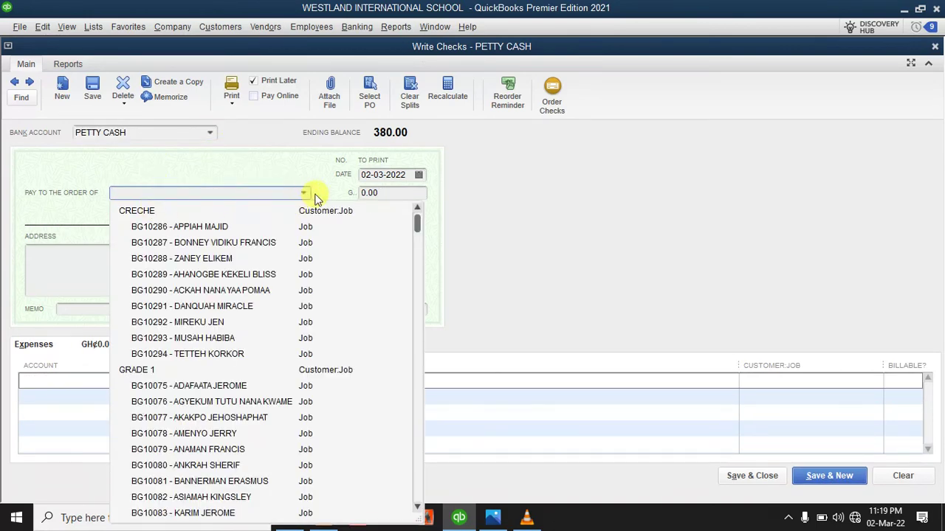
{"action": "left_click", "coordinate": [305, 194]}
{"action": "left_click", "coordinate": [303, 193]}
{"action": "scroll", "coordinate": [177, 228], "scroll_direction": "up", "scroll_amount": 1}
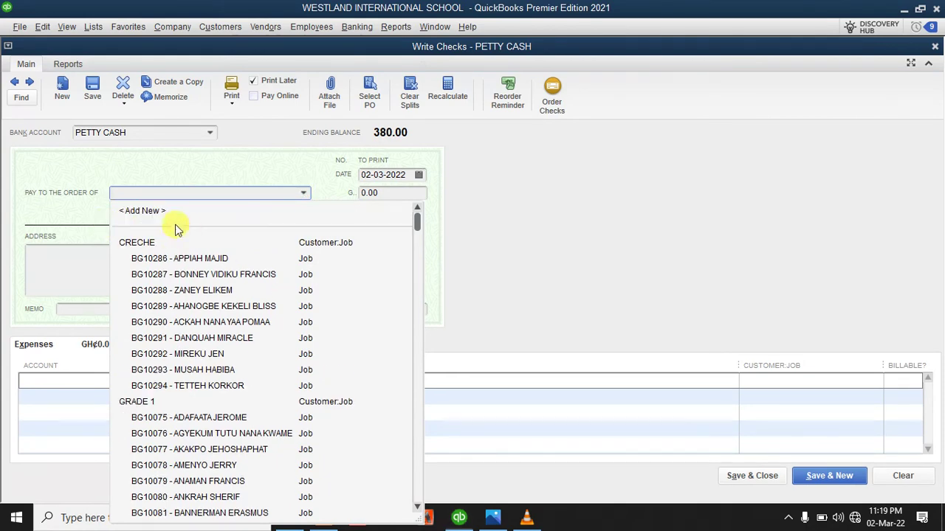
{"action": "left_click", "coordinate": [169, 208]}
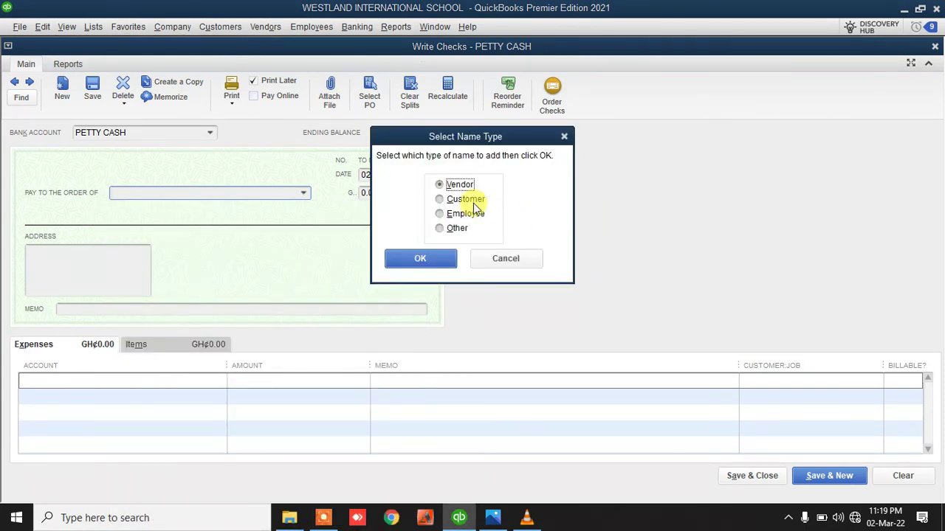
{"action": "left_click", "coordinate": [447, 259]}
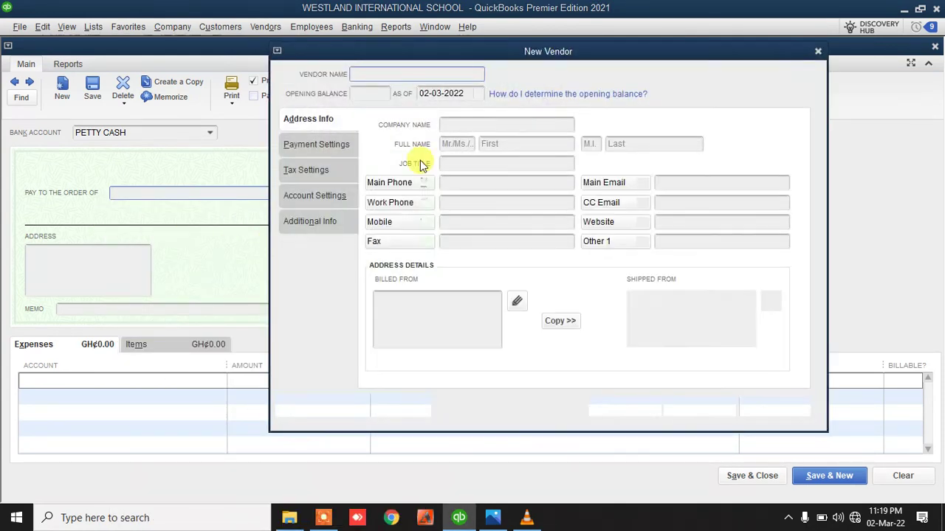
{"action": "type", "text": "MELC"}
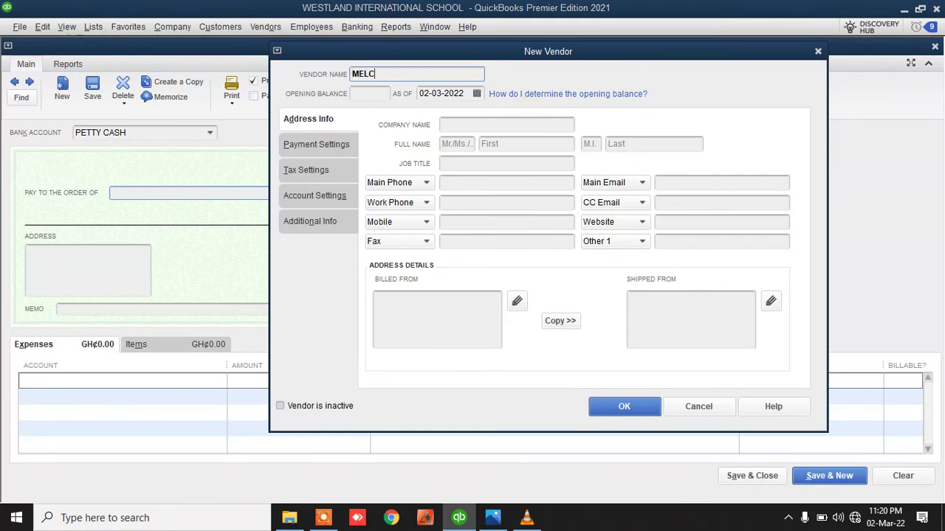
{"action": "type", "text": "OM"}
{"action": "left_click", "coordinate": [622, 402]}
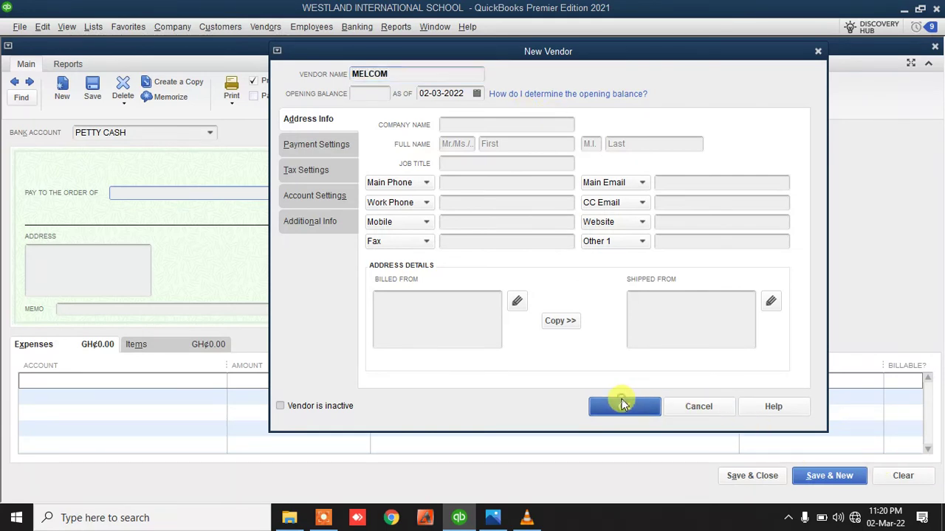
Charge 200.00 to CLEANING AND SANITATION and save the petty cash cheque
{"action": "left_click", "coordinate": [213, 382]}
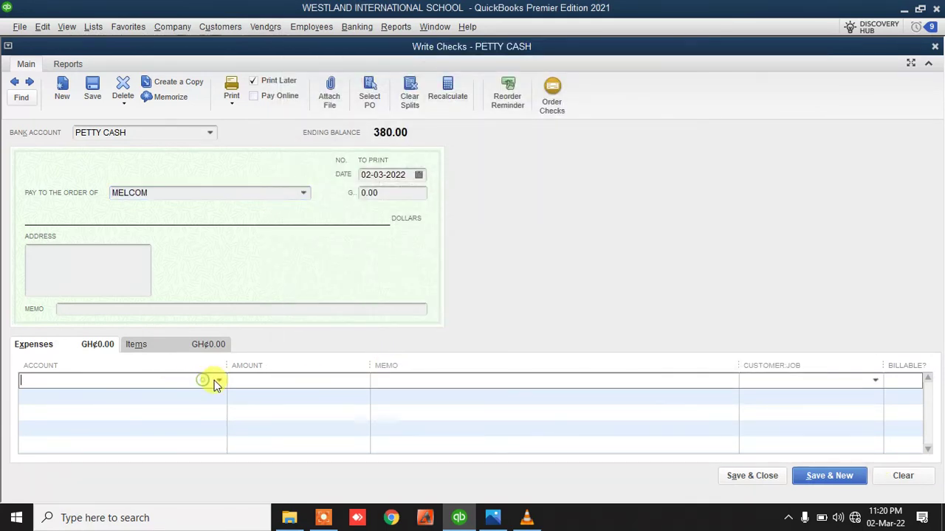
{"action": "scroll", "coordinate": [141, 286], "scroll_direction": "up", "scroll_amount": 1}
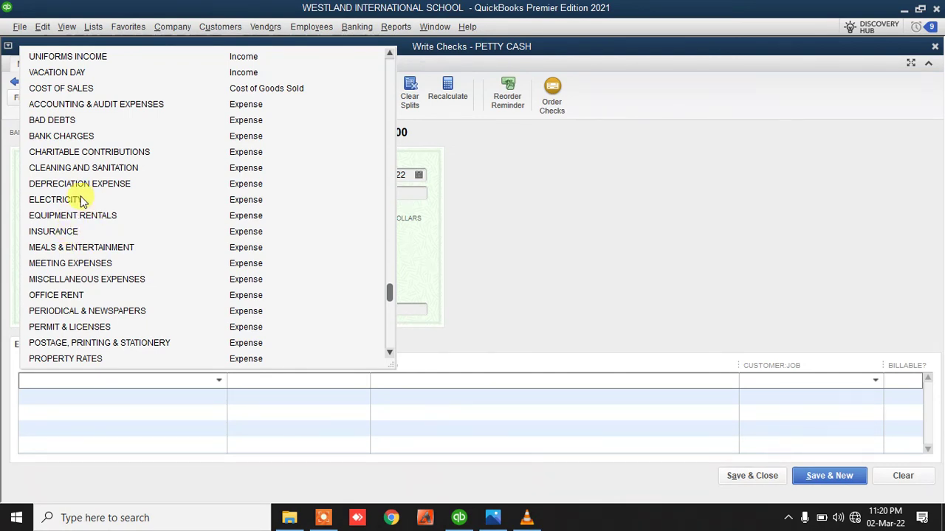
{"action": "left_click", "coordinate": [78, 168]}
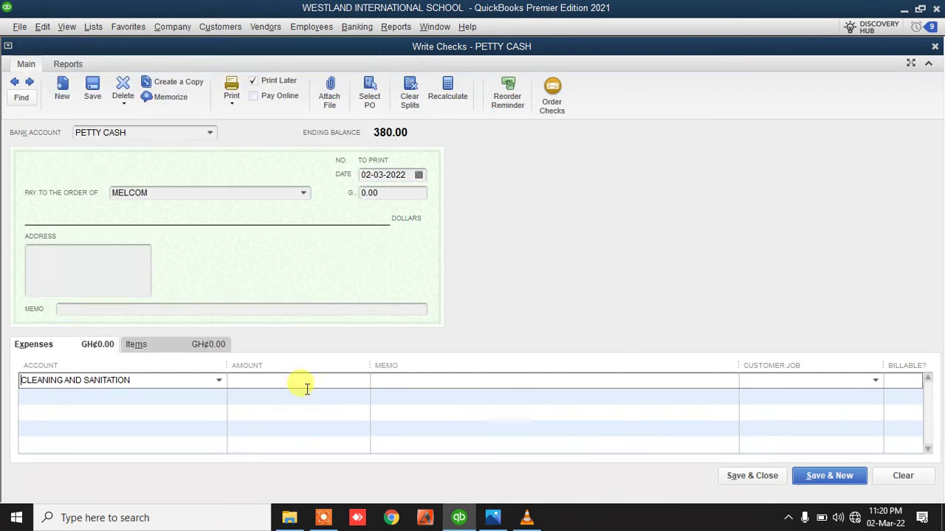
{"action": "left_click", "coordinate": [265, 376]}
{"action": "type", "text": "20"}
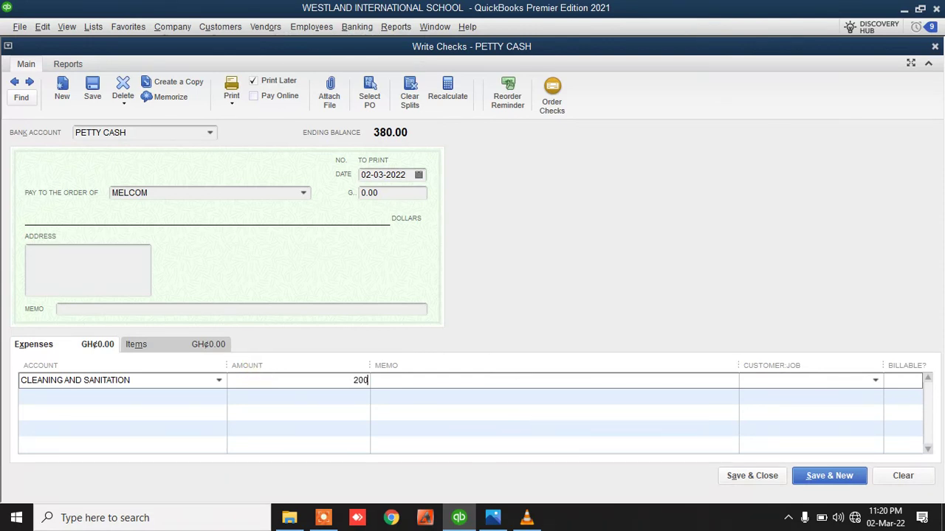
{"action": "type", "text": "0"}
{"action": "left_click", "coordinate": [476, 402]}
{"action": "left_click", "coordinate": [458, 380]}
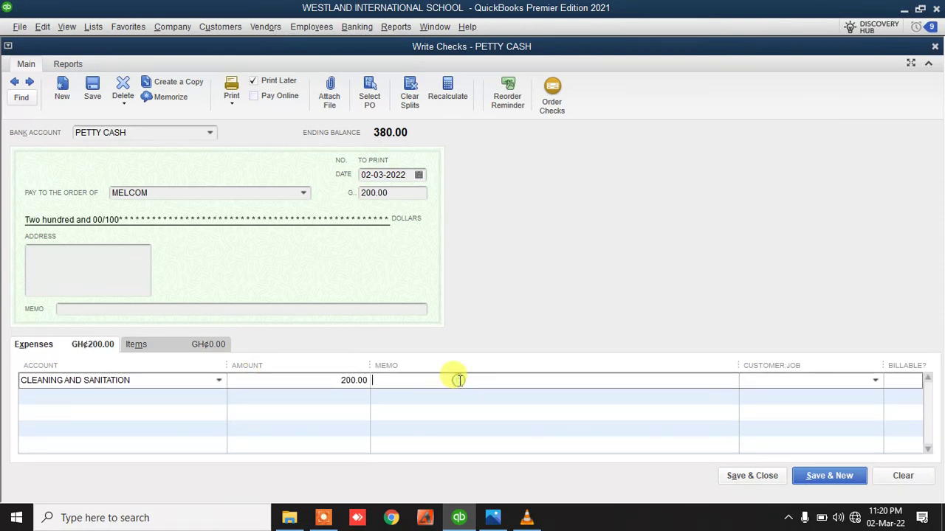
{"action": "left_click", "coordinate": [766, 478]}
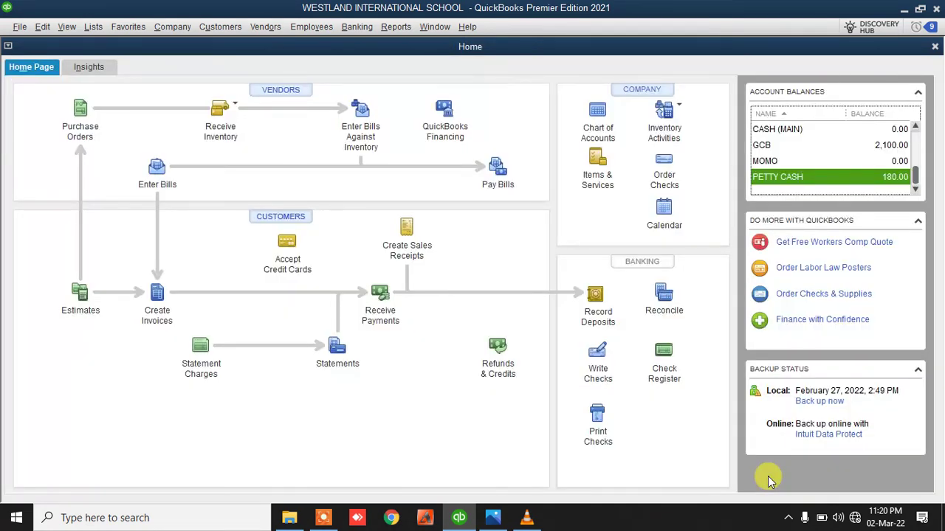
{"action": "left_click", "coordinate": [396, 26]}
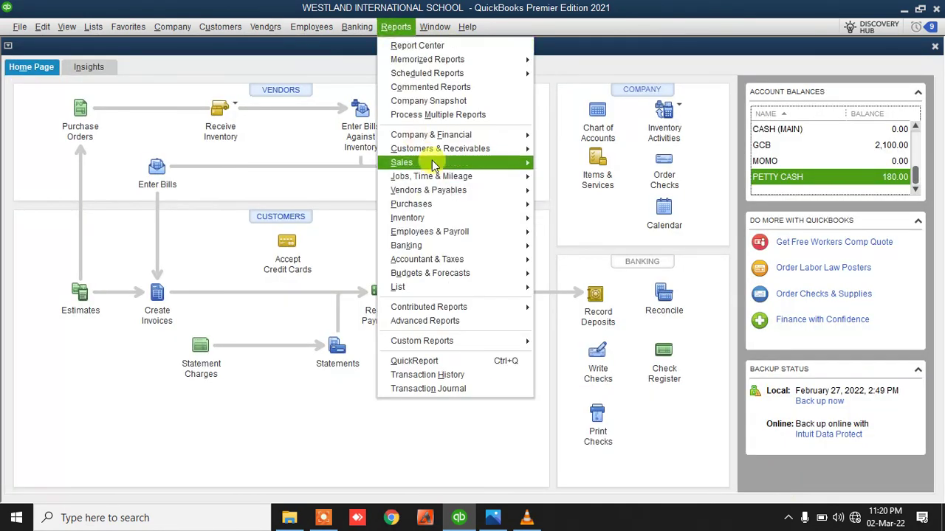
{"action": "left_click", "coordinate": [589, 137]}
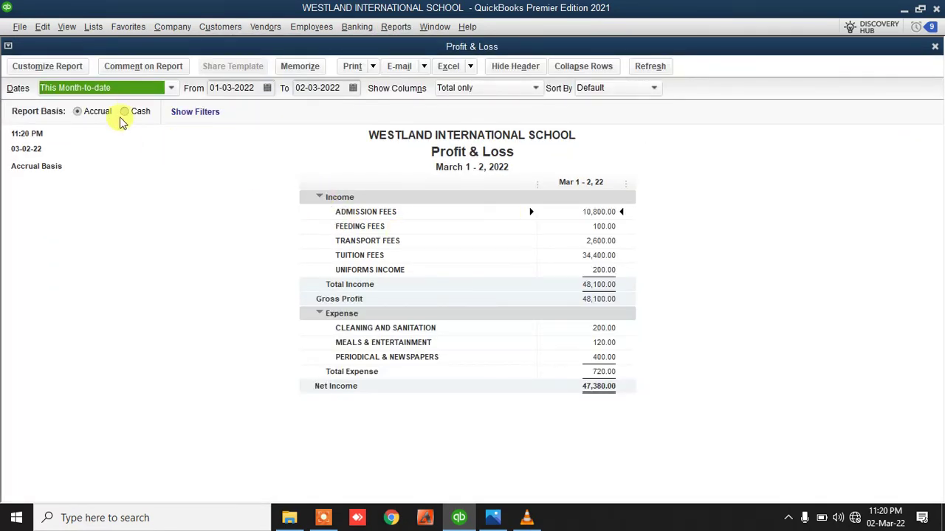
{"action": "left_click", "coordinate": [126, 88]}
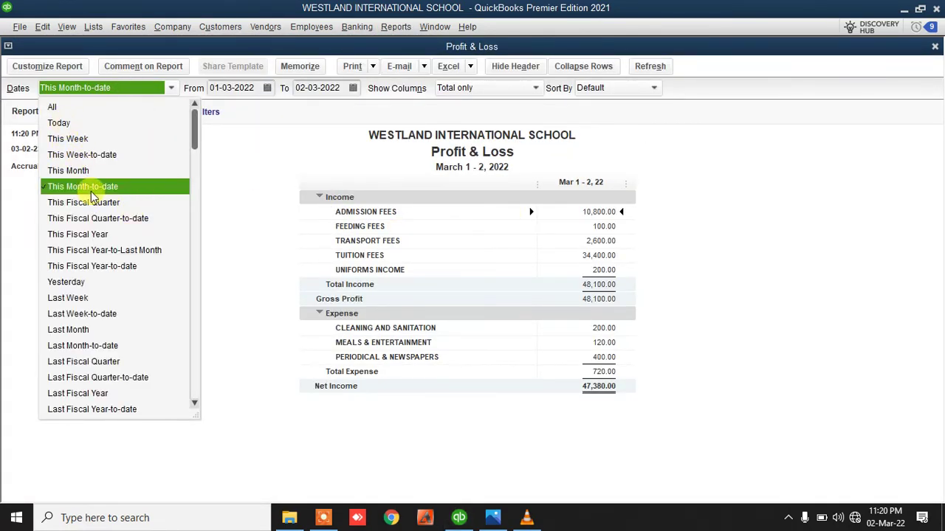
{"action": "left_click", "coordinate": [86, 191]}
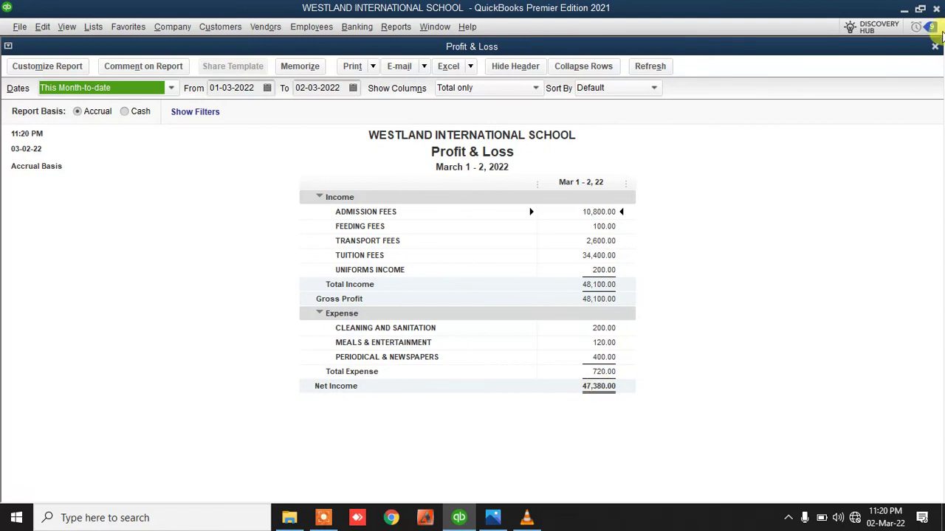
{"action": "left_click", "coordinate": [935, 46]}
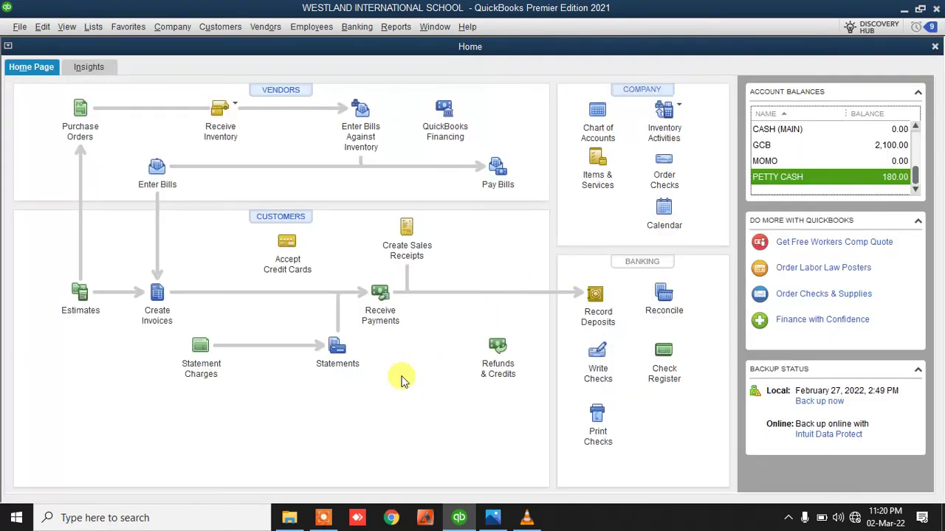